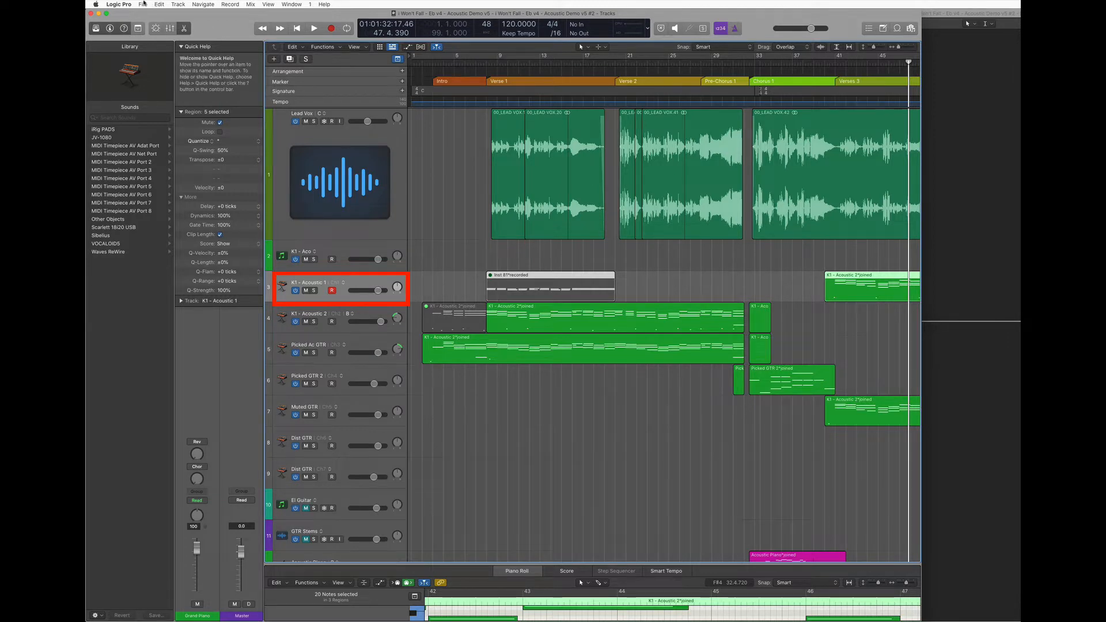
{"action": "left_click", "coordinate": [143, 4]}
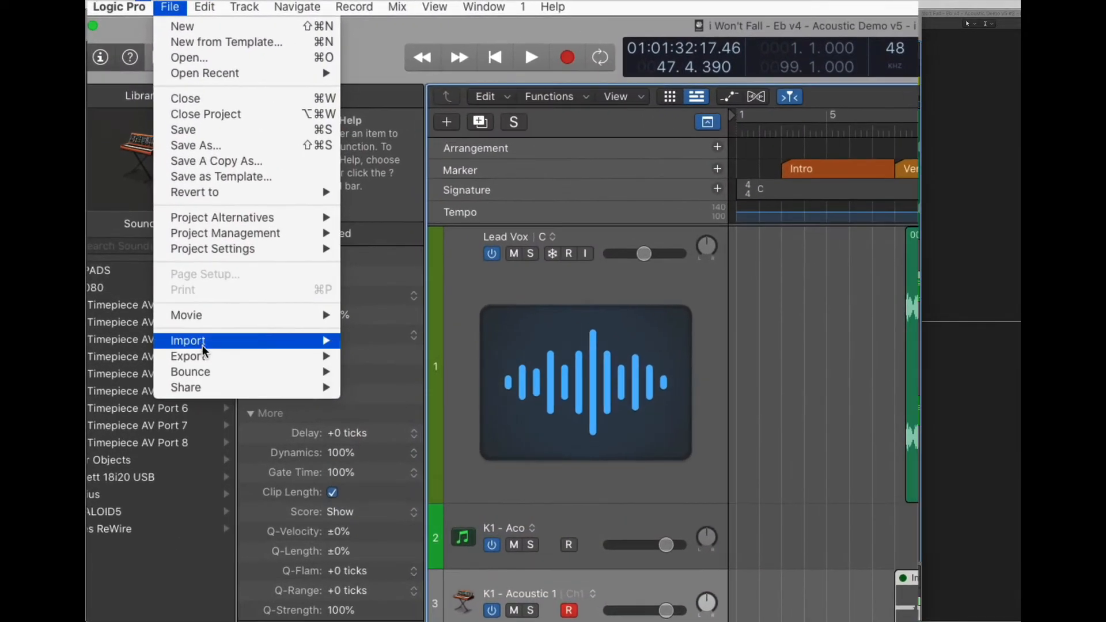
{"action": "mouse_move", "coordinate": [204, 358]}
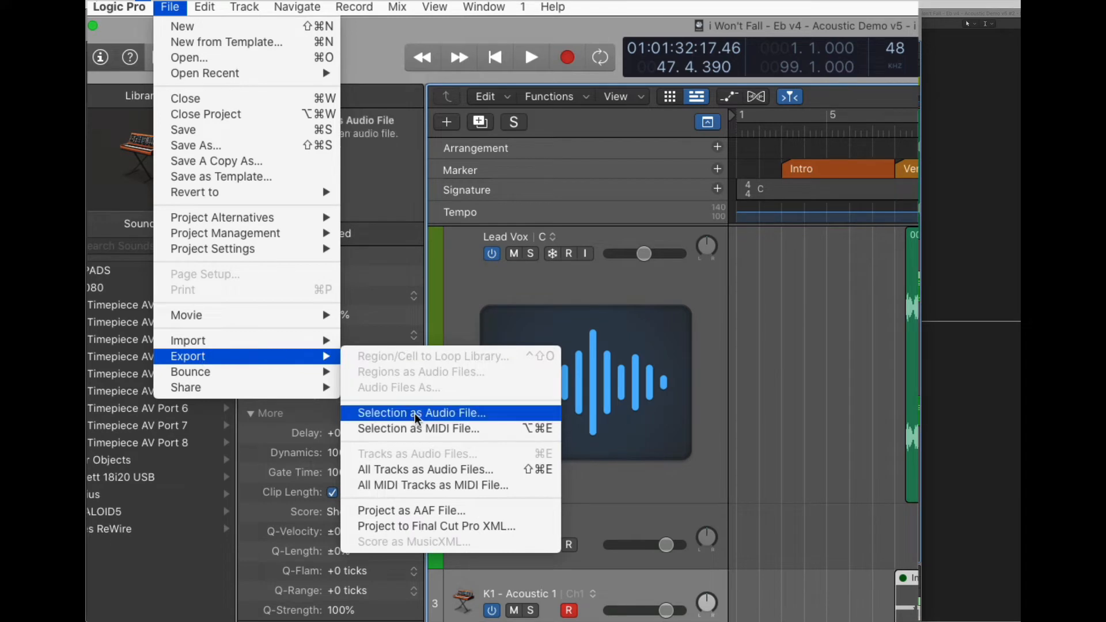
{"action": "left_click", "coordinate": [416, 429]}
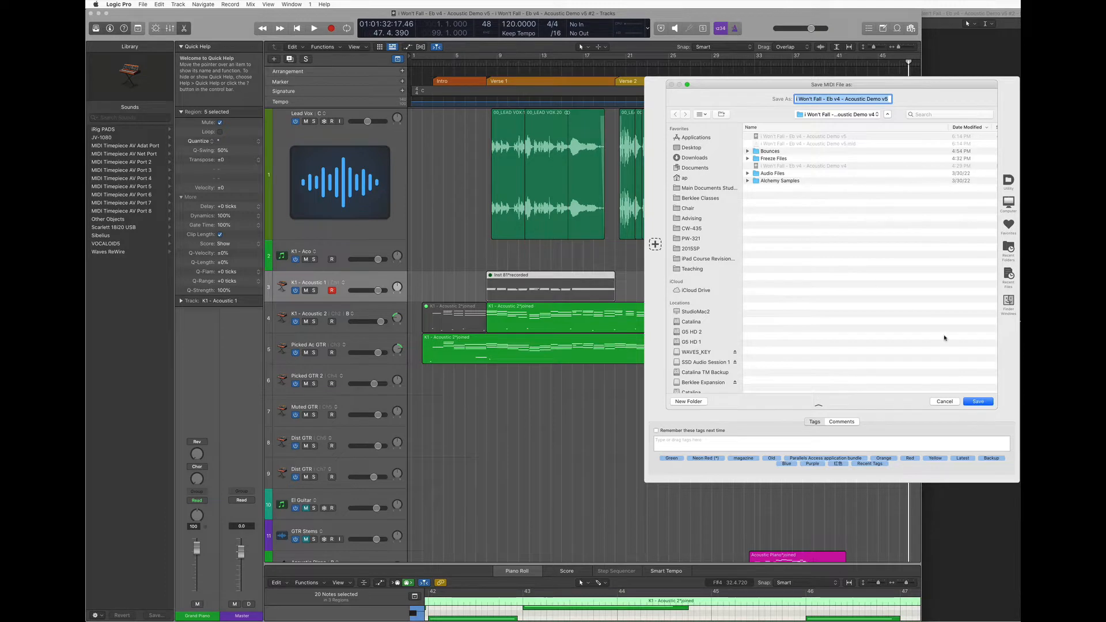
{"action": "left_click", "coordinate": [944, 401]}
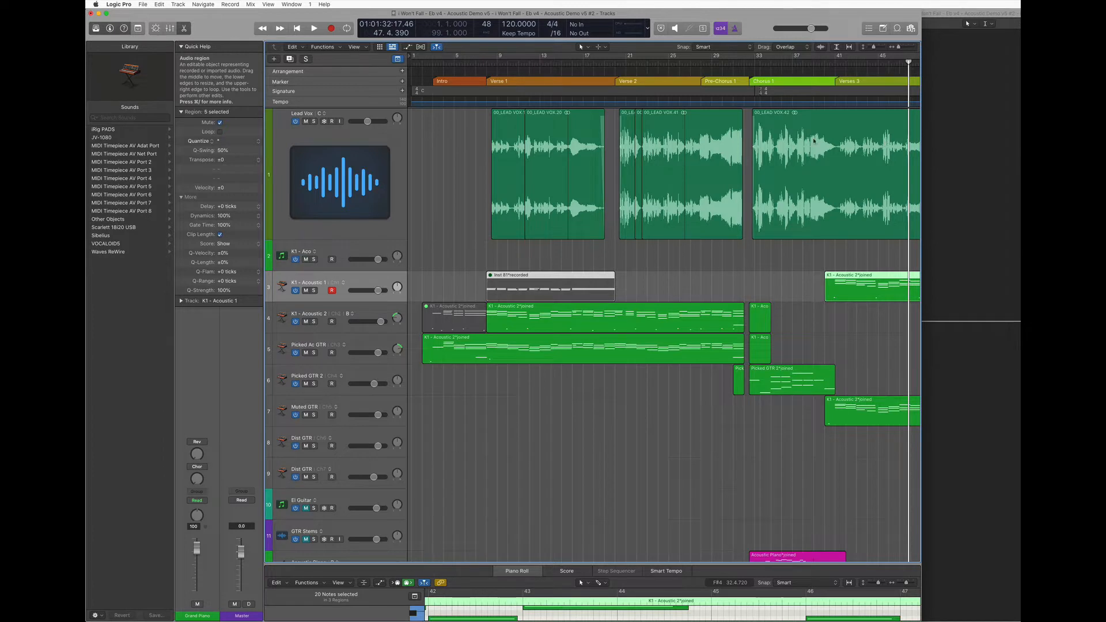
Solo the Lead Vox track and turn on the cycle range from bar 1 to bar 99, checking that it covers the whole song
{"action": "left_click", "coordinate": [344, 136]}
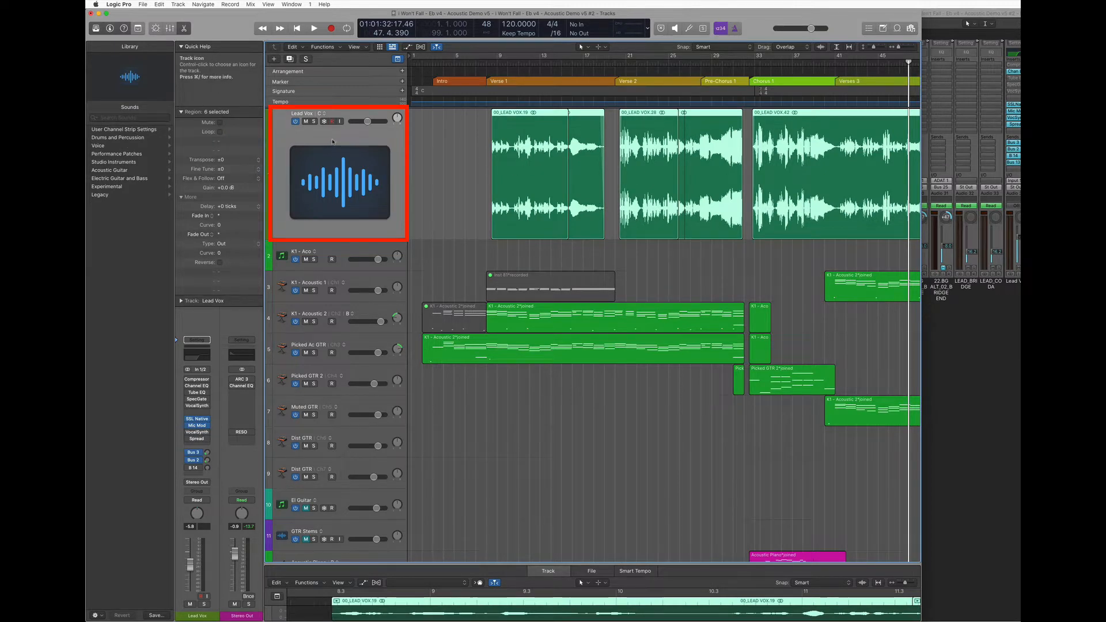
{"action": "left_click", "coordinate": [312, 122]}
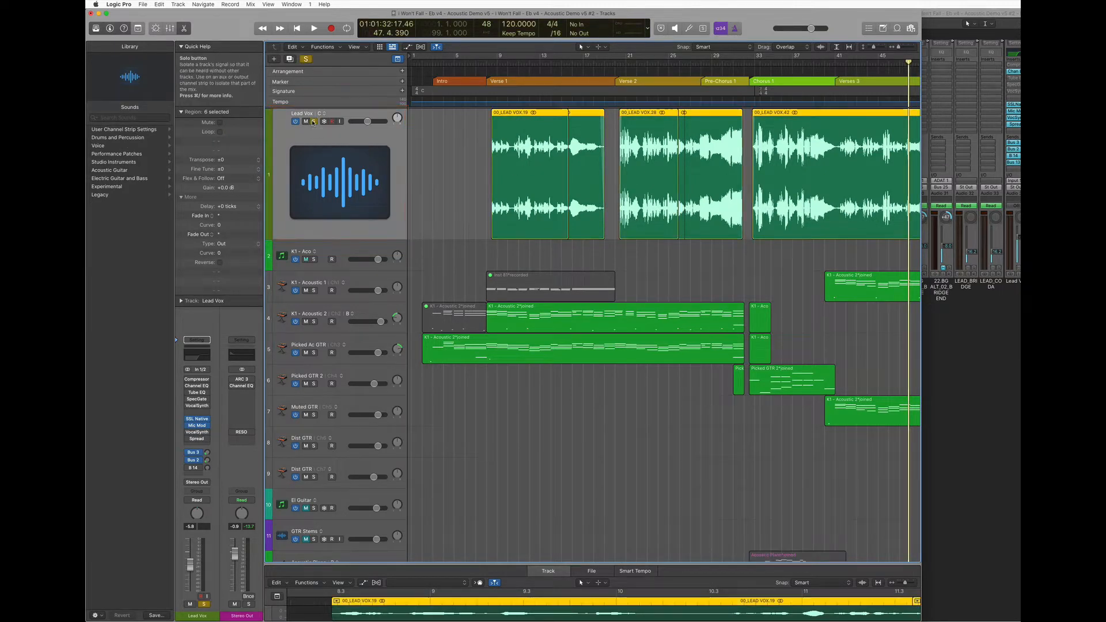
{"action": "left_click", "coordinate": [483, 58]}
{"action": "scroll", "coordinate": [761, 157], "scroll_direction": "right", "scroll_amount": 15}
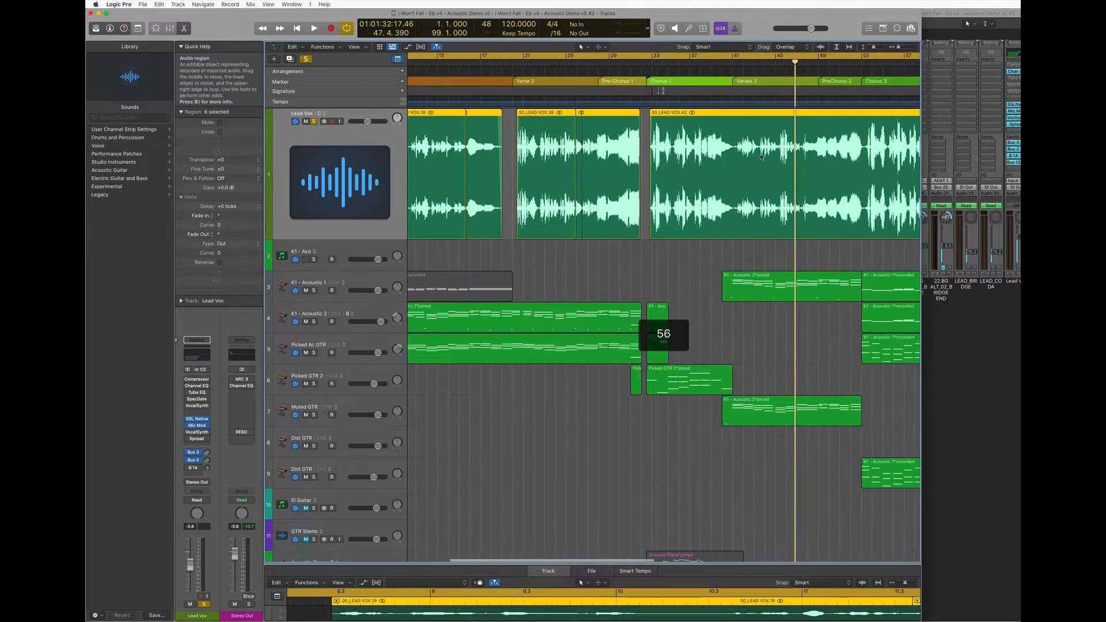
{"action": "scroll", "coordinate": [760, 157], "scroll_direction": "right", "scroll_amount": 4}
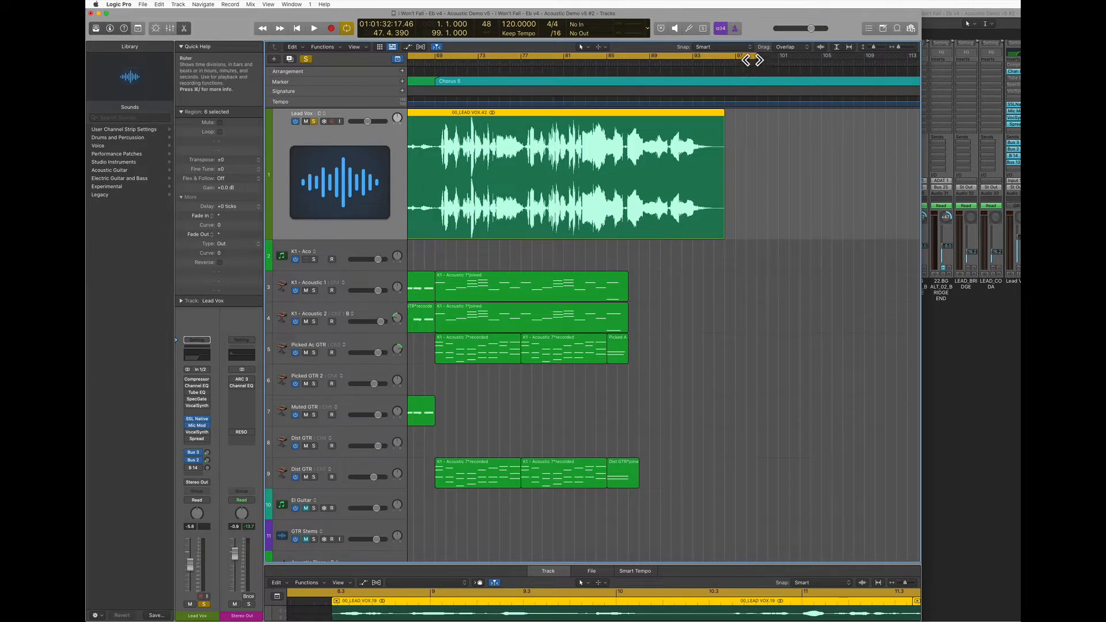
{"action": "scroll", "coordinate": [645, 105], "scroll_direction": "left", "scroll_amount": 18}
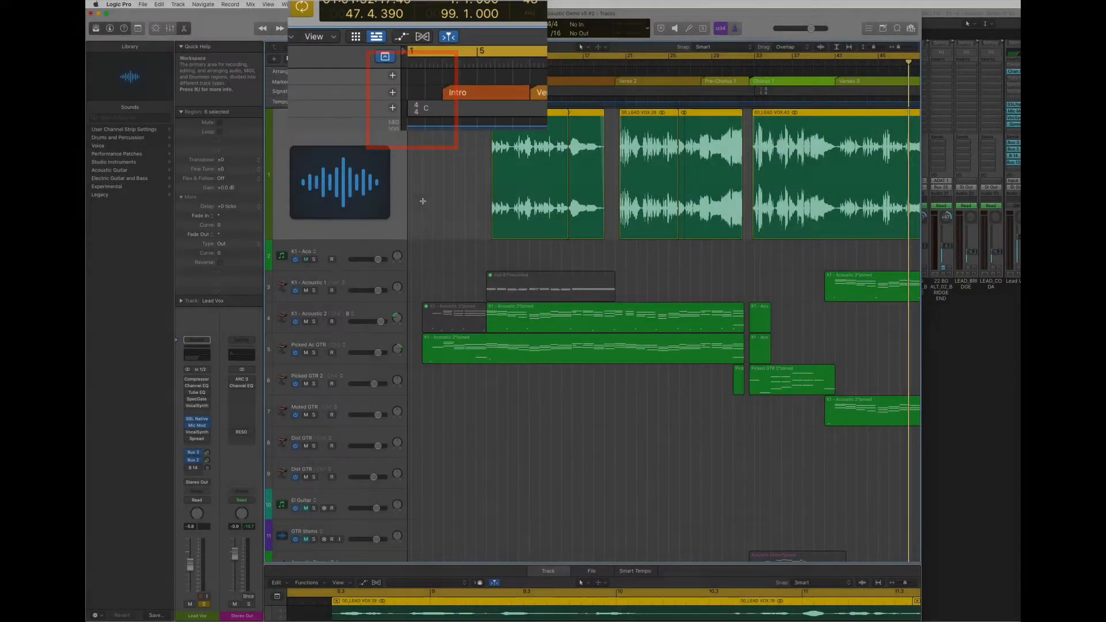
Bounce the soloed lead vocal offline as a 24-bit, 48000 Hz PCM Wave file named "I Won't Fall - Eb v5 - Lead Stem.wav" in Bounces
{"action": "key", "text": "super+b"}
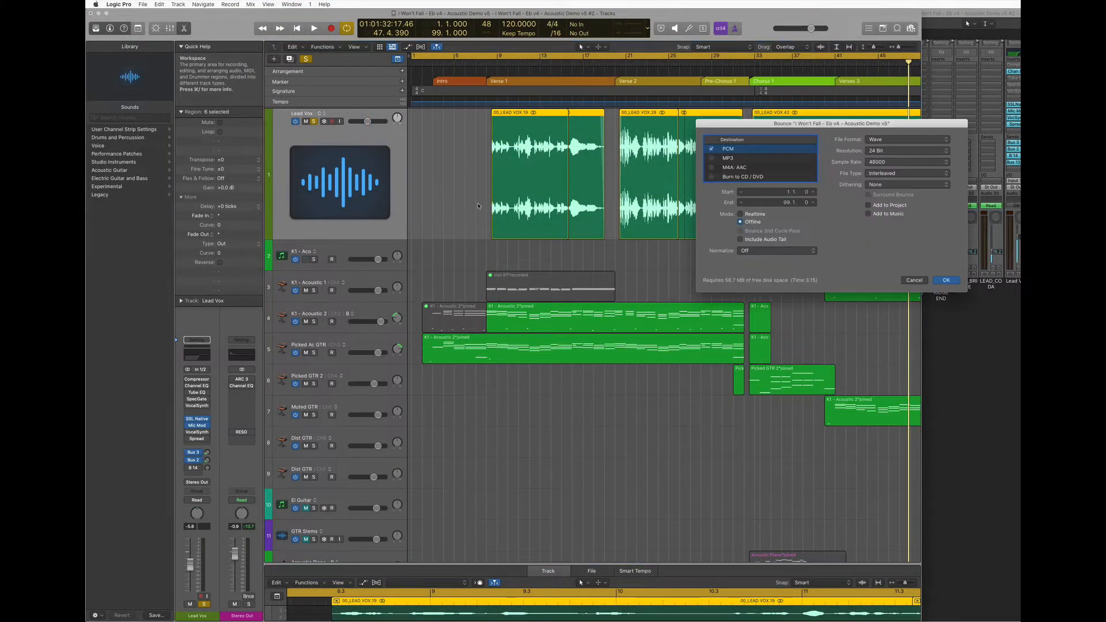
{"action": "left_click", "coordinate": [946, 280]}
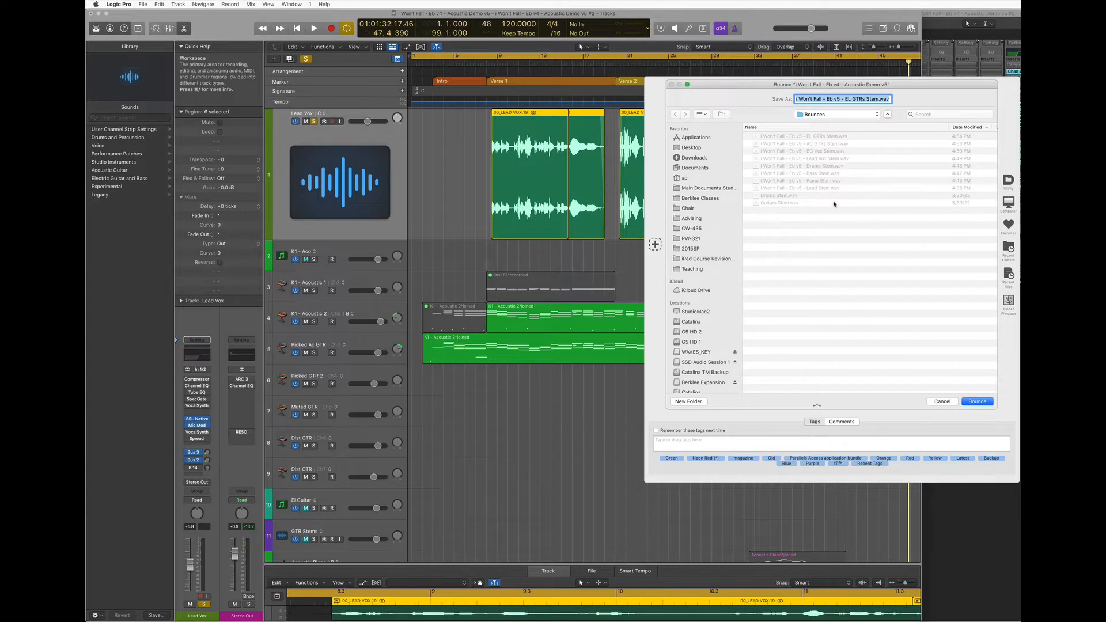
{"action": "left_click", "coordinate": [816, 189]}
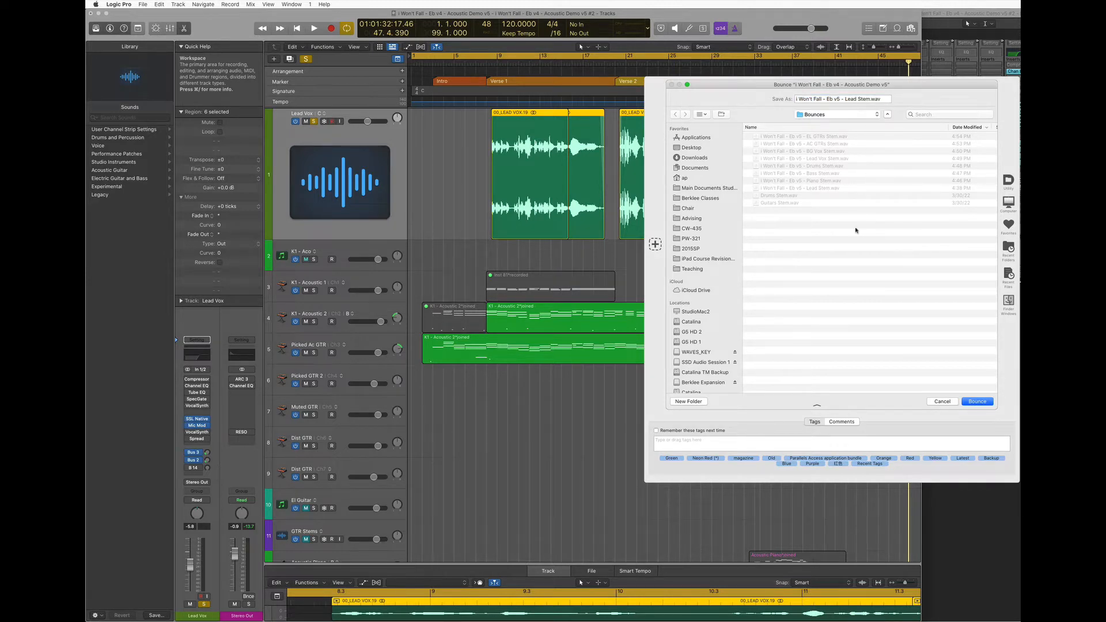
{"action": "left_click", "coordinate": [973, 403]}
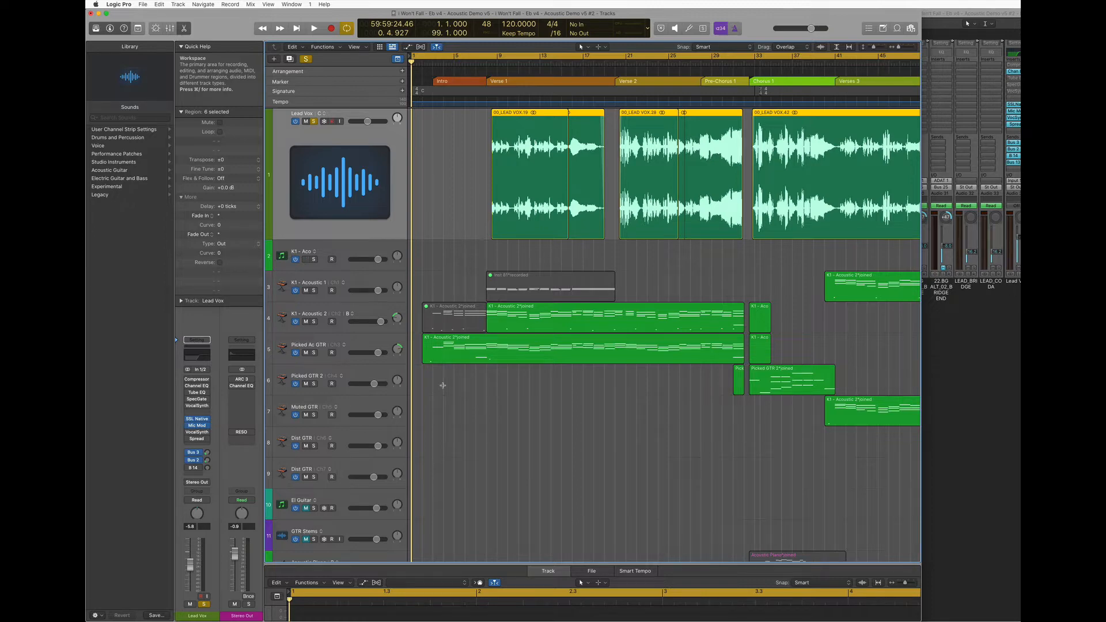
Open the project's folder in Finder, review the stem files in Bounces, and return to the Logic Pro project
{"action": "left_click", "coordinate": [487, 13], "text": "super"}
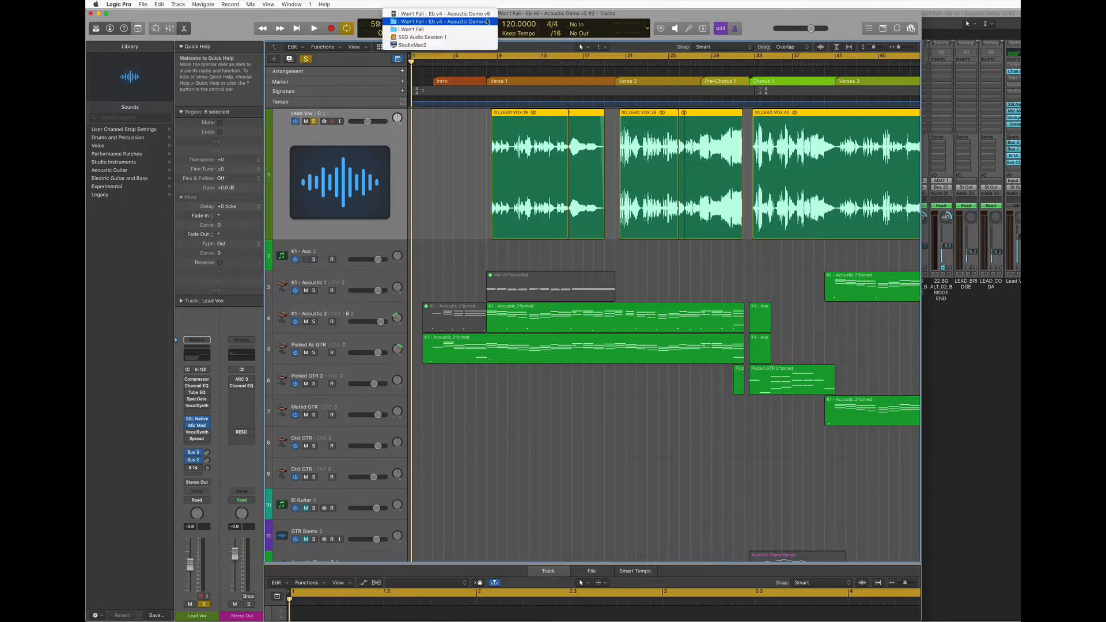
{"action": "left_click", "coordinate": [486, 21]}
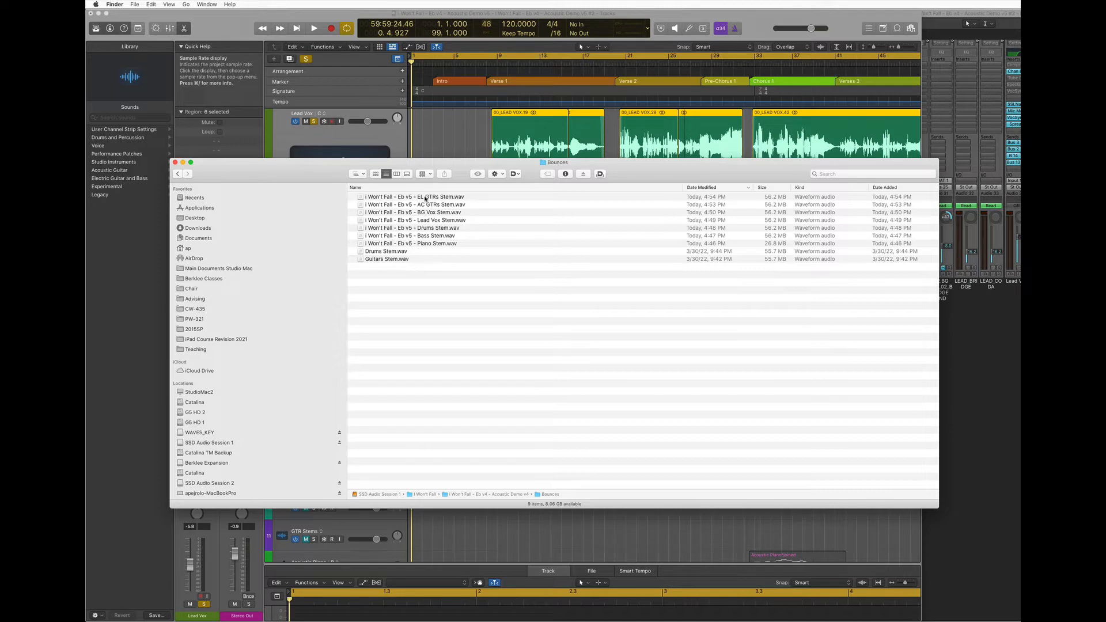
{"action": "left_click", "coordinate": [211, 25]}
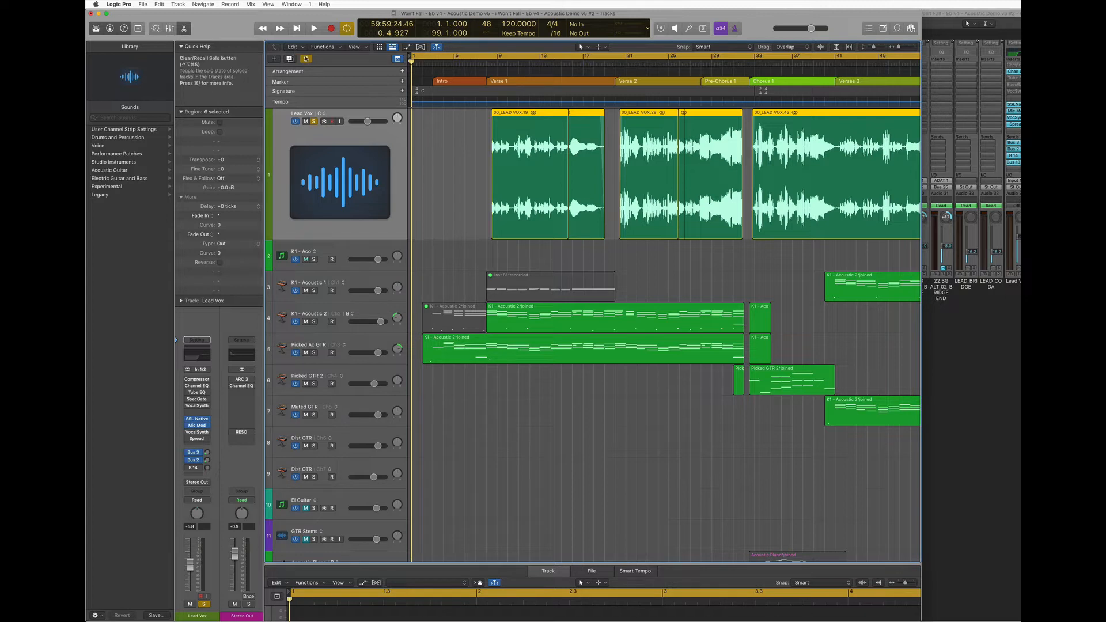
Set up a click-only mix by enabling the metronome and soloing the empty Drums Stems track instead of Lead Vox
{"action": "key", "text": "ctrl+s"}
{"action": "left_click", "coordinate": [735, 30]}
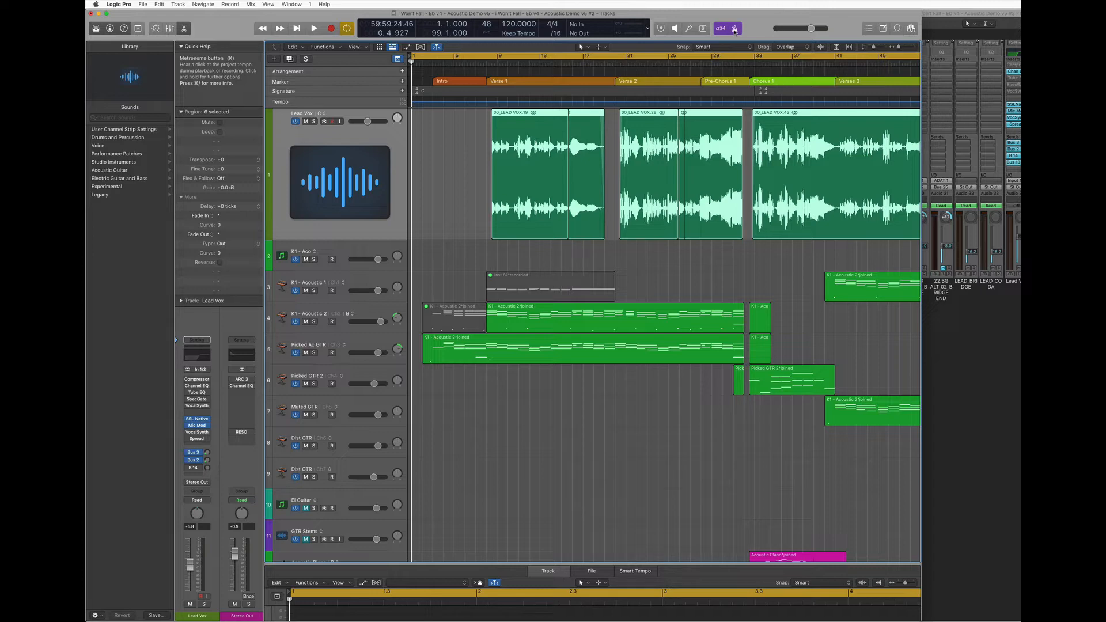
{"action": "scroll", "coordinate": [483, 363], "scroll_direction": "down", "scroll_amount": 10}
{"action": "left_click", "coordinate": [483, 363]}
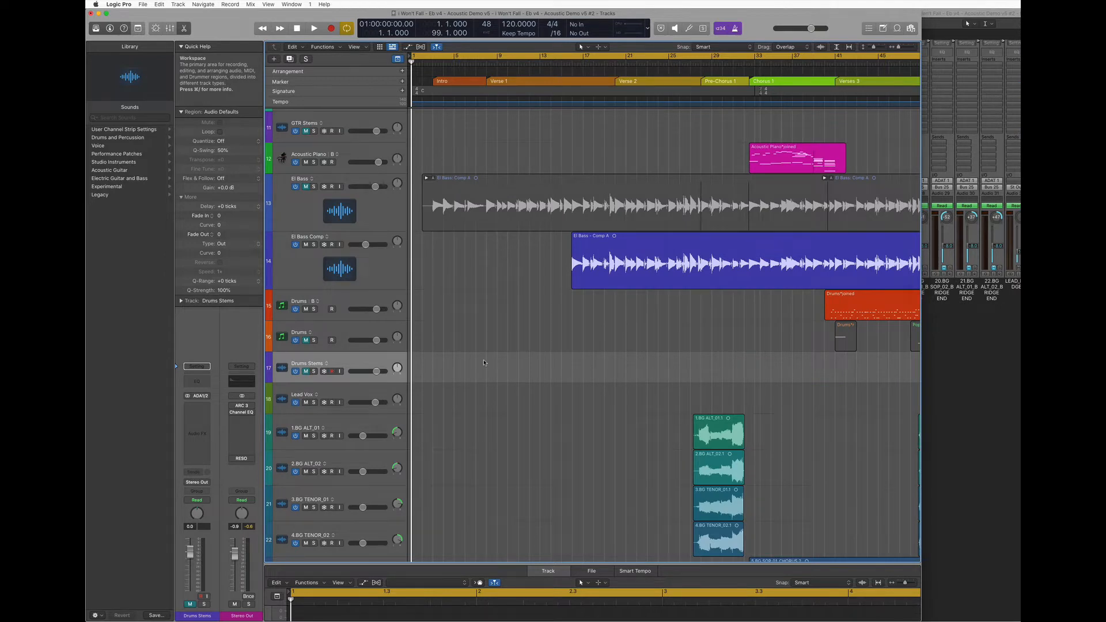
{"action": "left_click", "coordinate": [314, 371]}
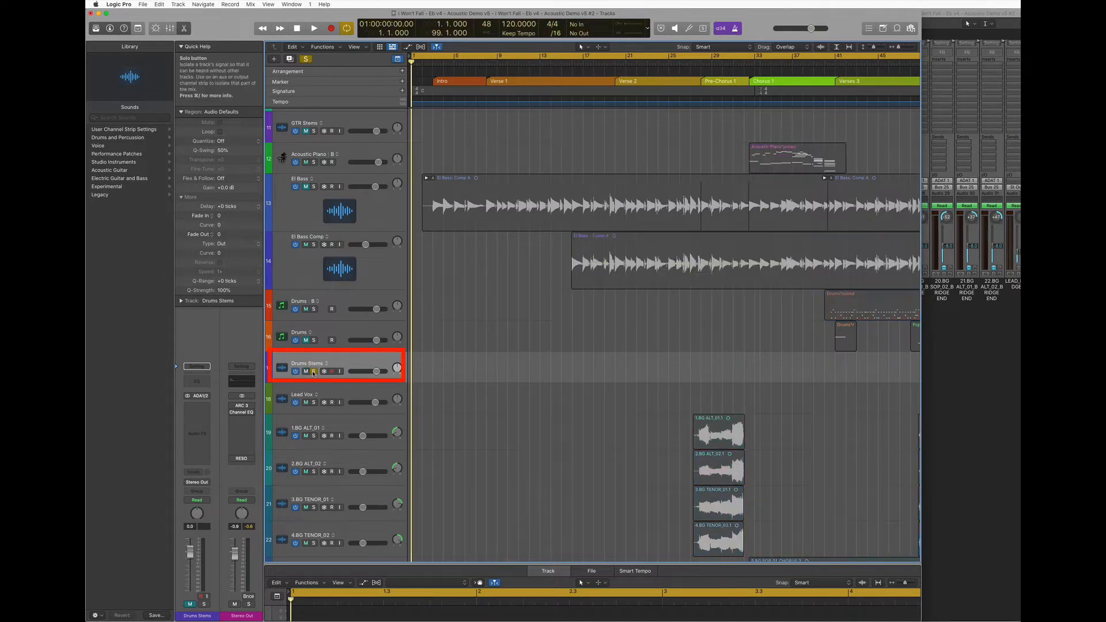
{"action": "scroll", "coordinate": [565, 367], "scroll_direction": "right", "scroll_amount": 10}
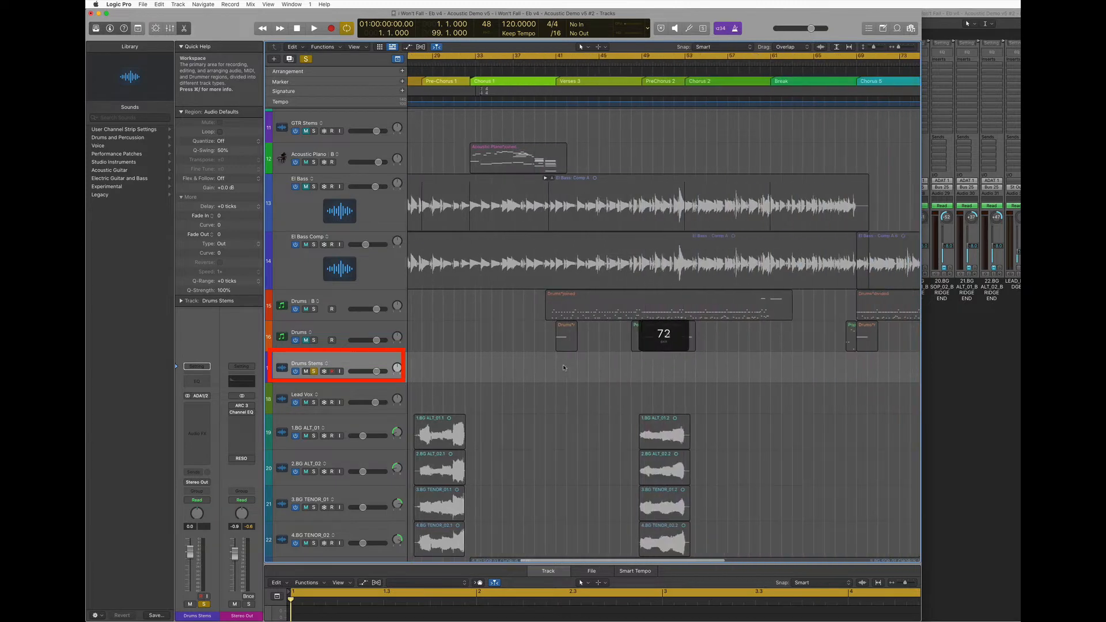
{"action": "scroll", "coordinate": [553, 368], "scroll_direction": "left", "scroll_amount": 10}
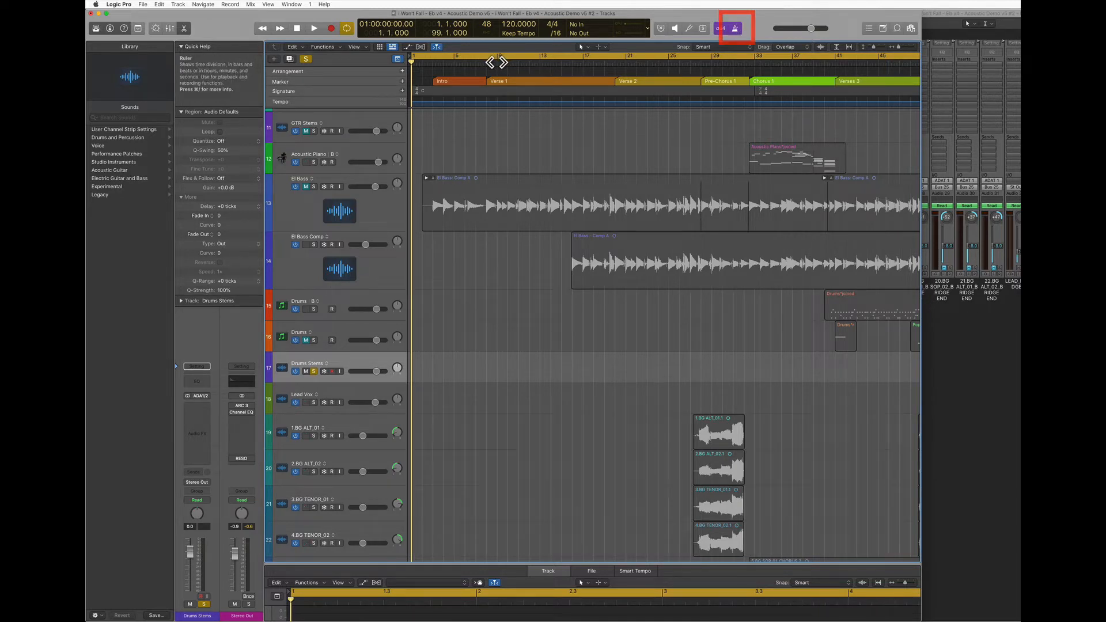
Play the click from bar 1 and spot-check it in Verse 1, Verse 2, Chorus 1 and around bar 41
{"action": "key", "text": "space"}
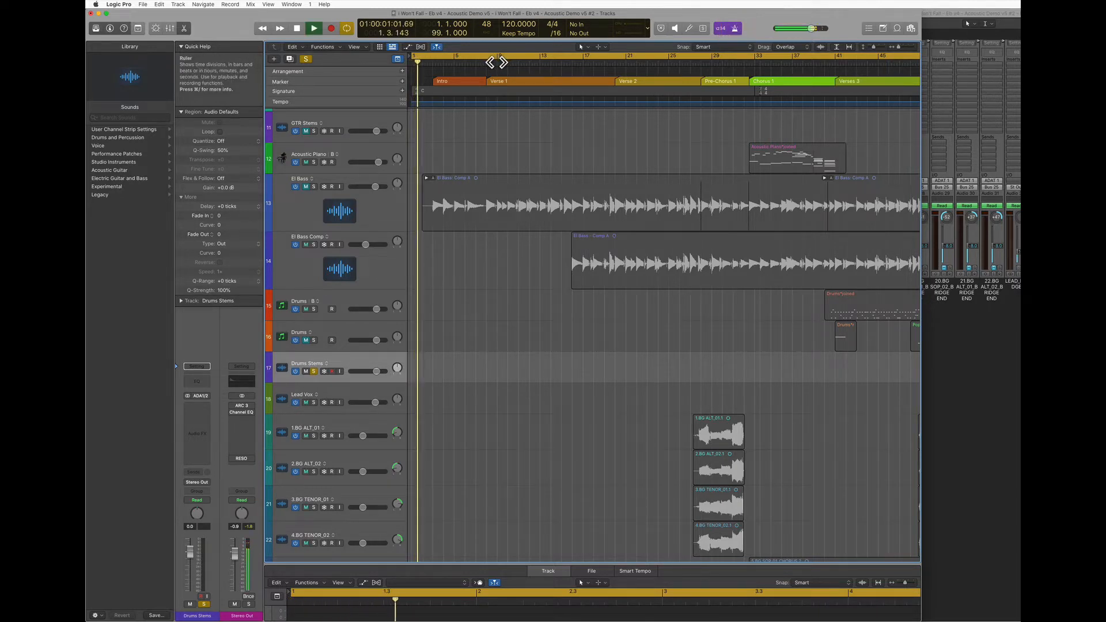
{"action": "left_click", "coordinate": [498, 62]}
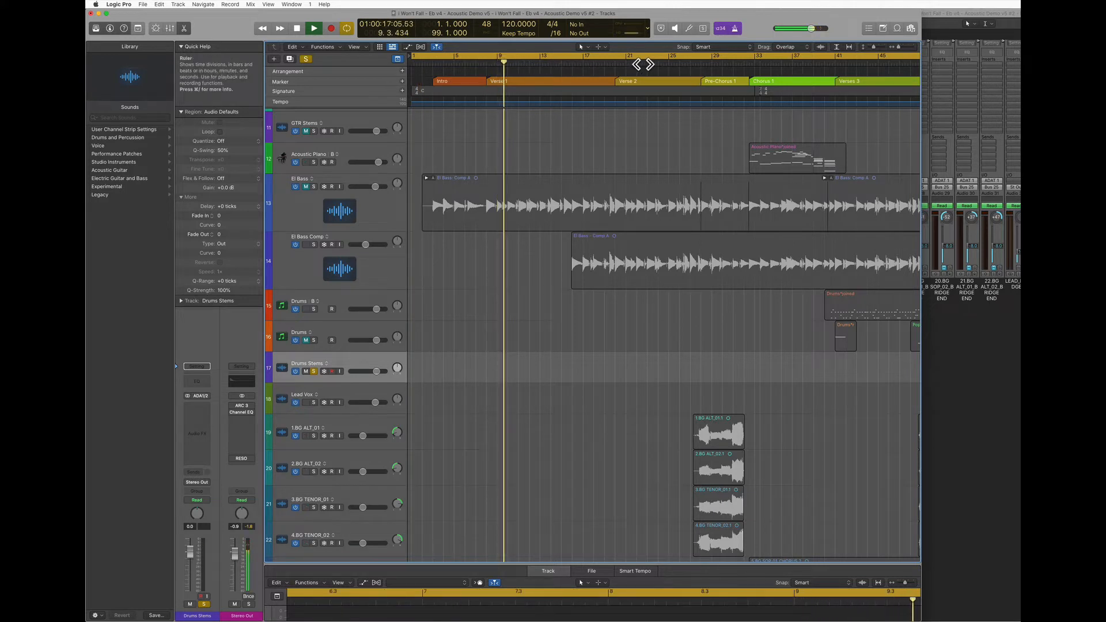
{"action": "left_click", "coordinate": [646, 63]}
{"action": "left_click", "coordinate": [770, 63]}
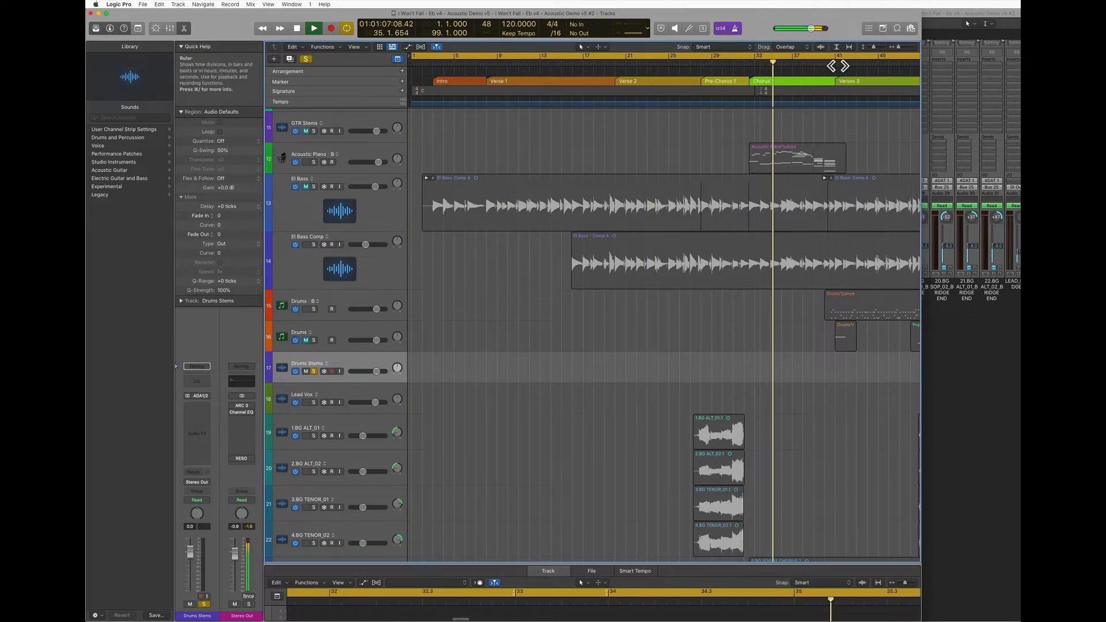
{"action": "left_click", "coordinate": [835, 63]}
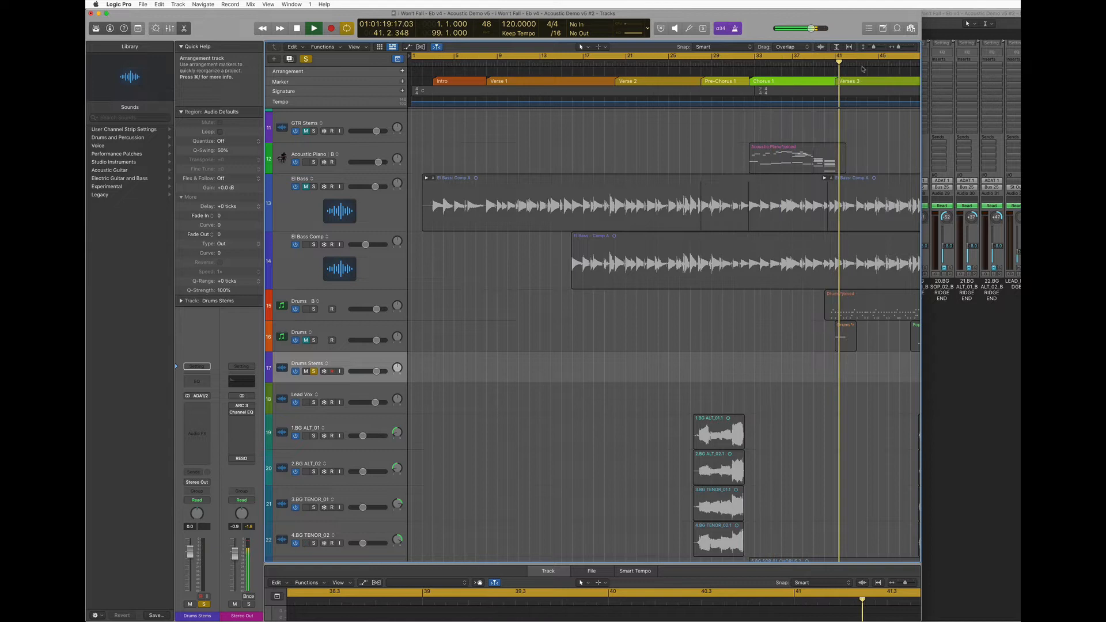
{"action": "key", "text": "space"}
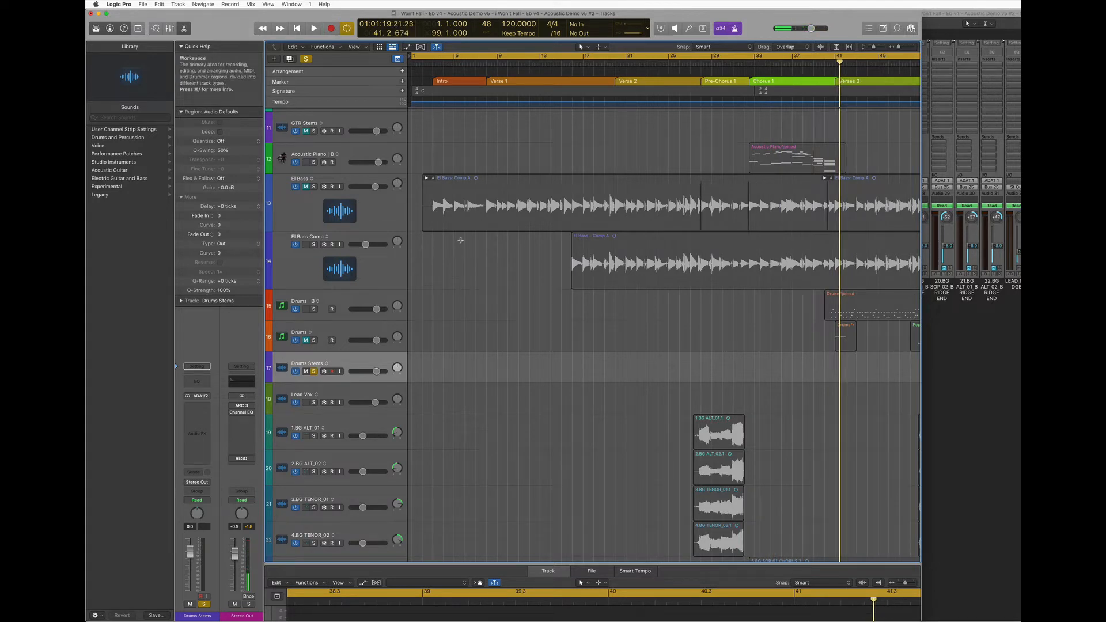
Bounce the metronome click offline as a PCM Wave file named "I Won't Fall - Eb v5 - Click.wav" in the Bounces folder
{"action": "key", "text": "super+b"}
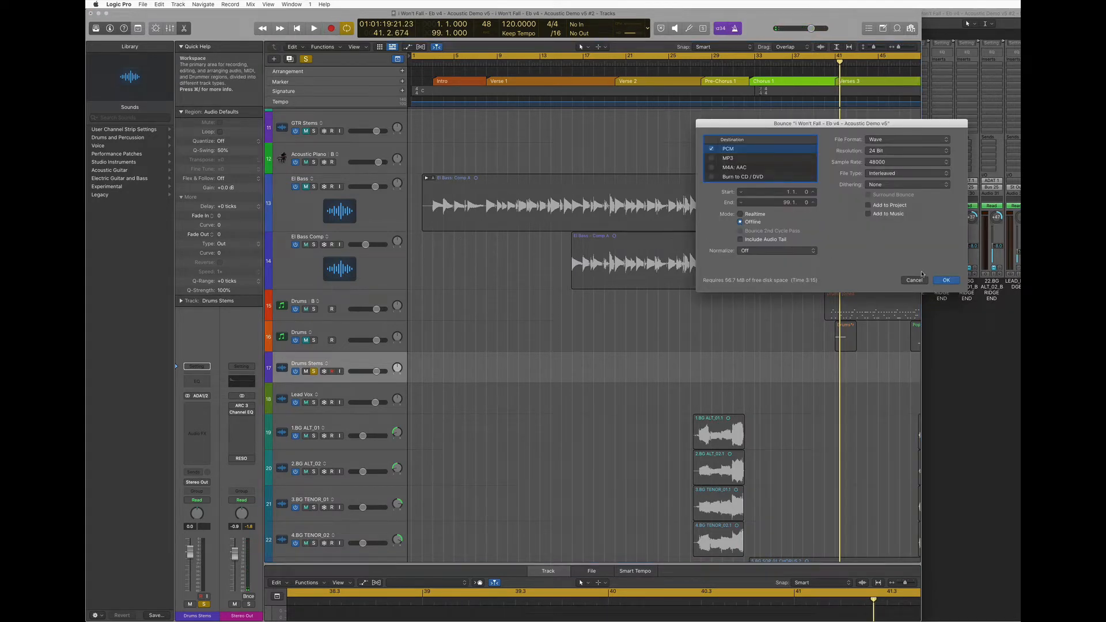
{"action": "left_click", "coordinate": [946, 281]}
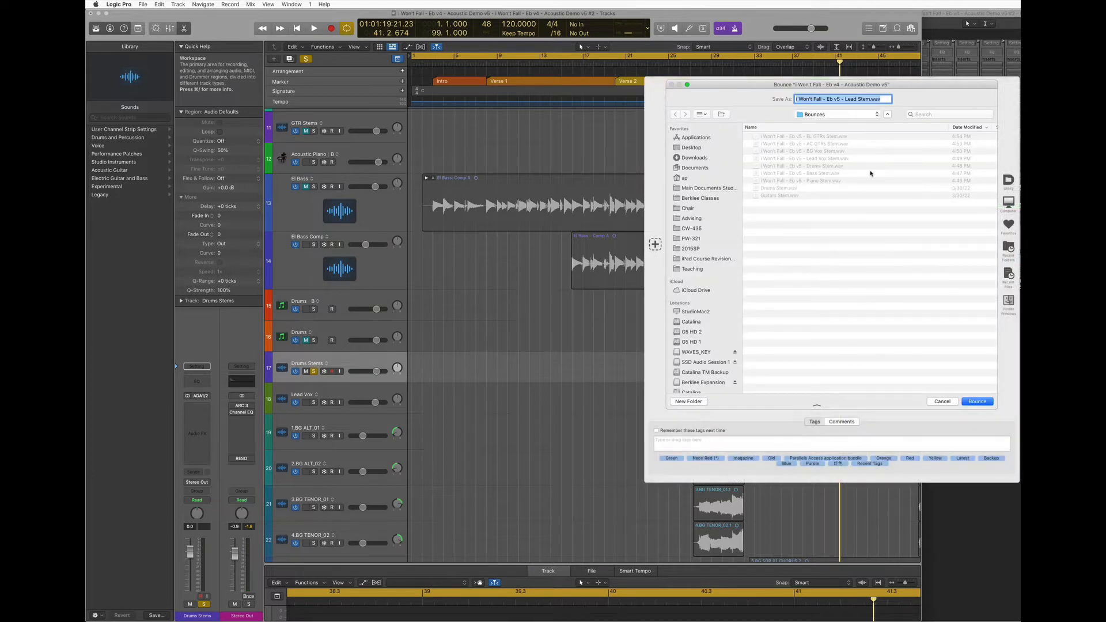
{"action": "left_click_drag", "start_coordinate": [845, 99], "coordinate": [889, 99]}
{"action": "type", "text": "Click"}
{"action": "key", "text": "Return"}
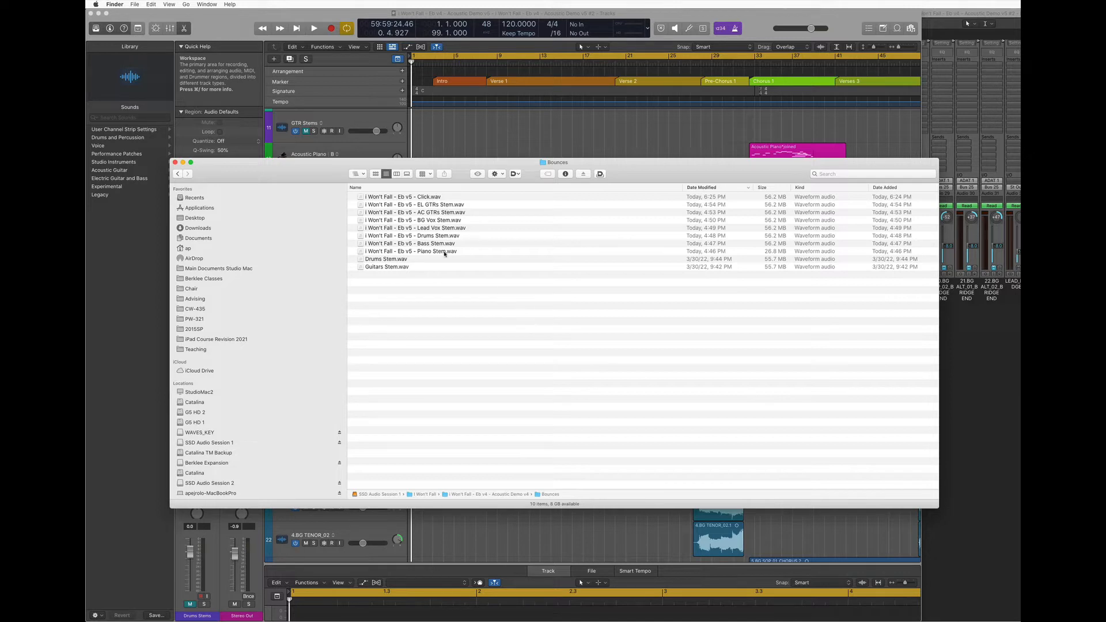
Switch to Pro Tools and create a local session named "I Won't Fall - Acoustic" with BWF (.WAV), 24-bit and 48 kHz settings
{"action": "left_click", "coordinate": [228, 19]}
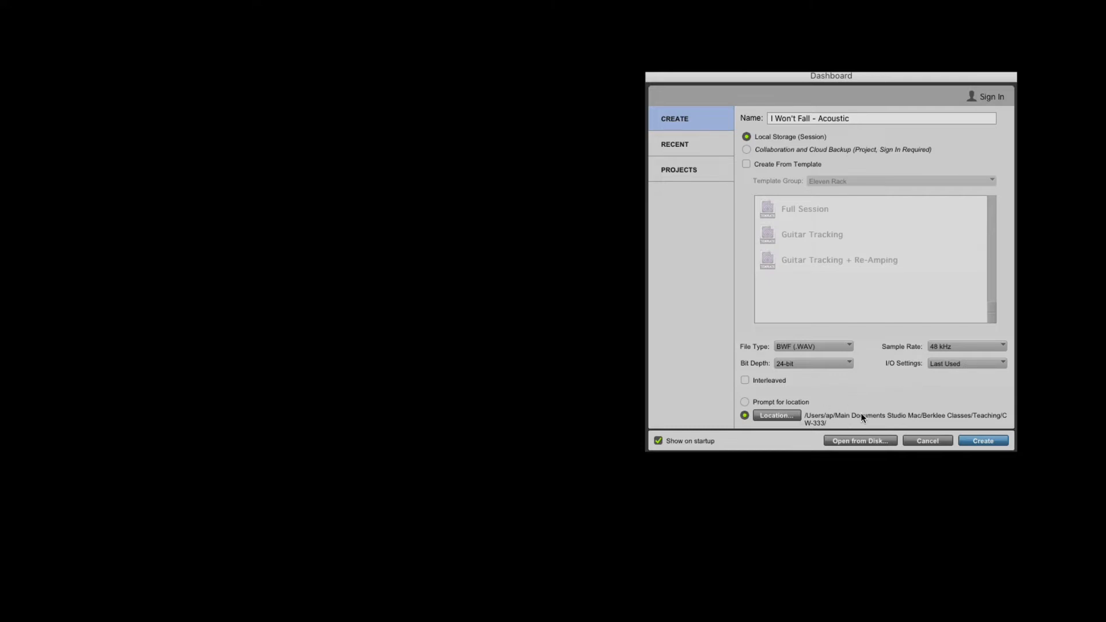
{"action": "left_click", "coordinate": [1002, 441]}
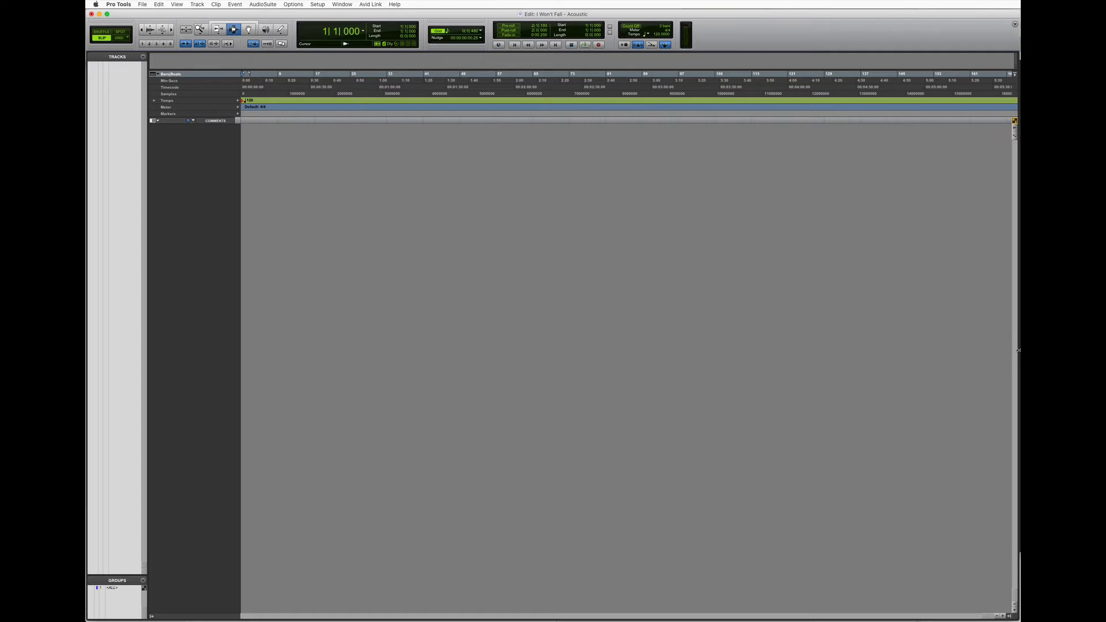
Import "I Won't Fall - Eb v4 - Acoustic Demo v5.mid" to new MIDI tracks at Session Start, including its tempo map and key signature
{"action": "left_click", "coordinate": [142, 4]}
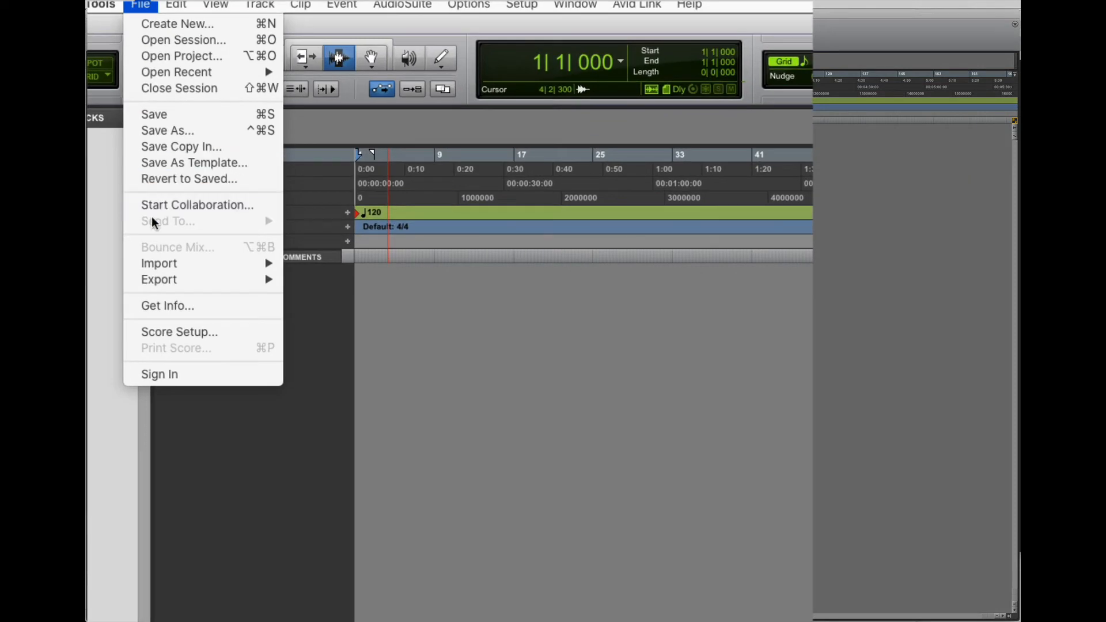
{"action": "mouse_move", "coordinate": [136, 185]}
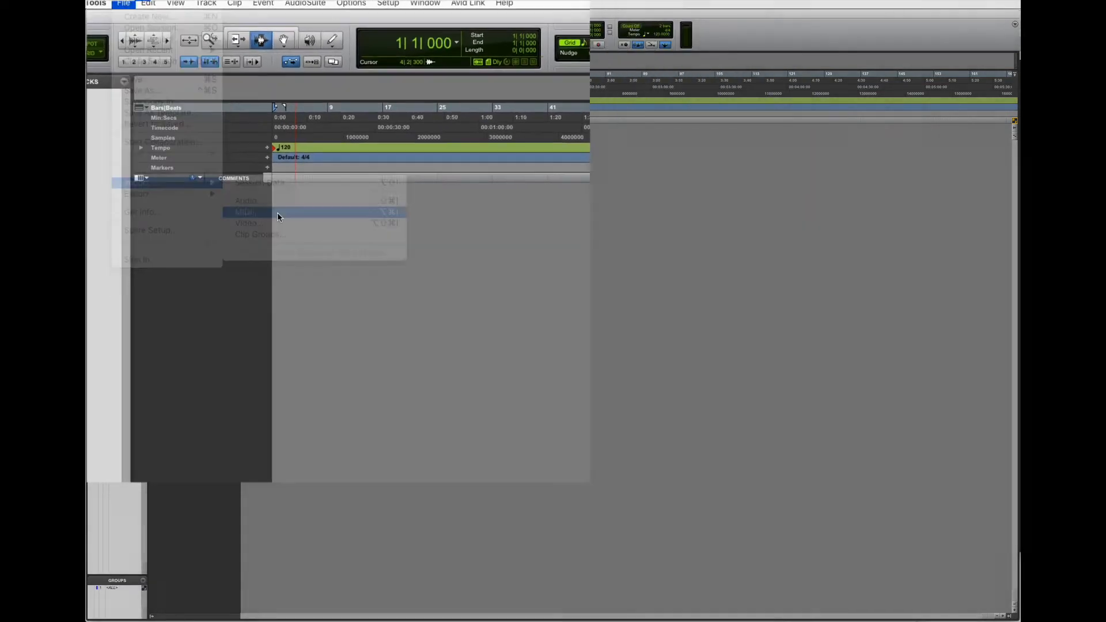
{"action": "left_click", "coordinate": [351, 296]}
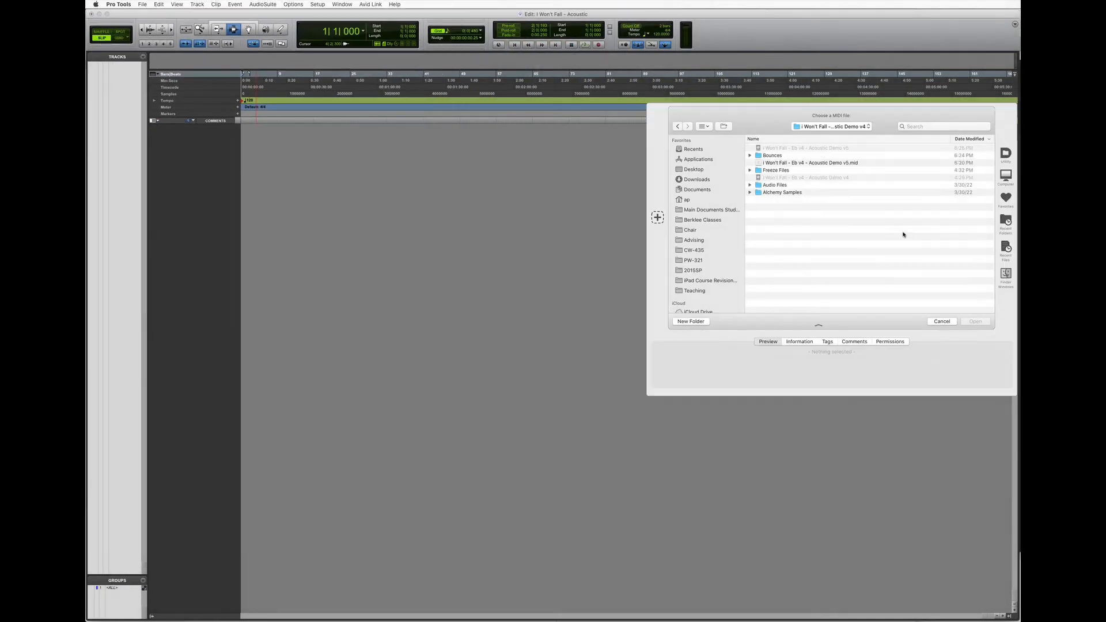
{"action": "left_click", "coordinate": [757, 163]}
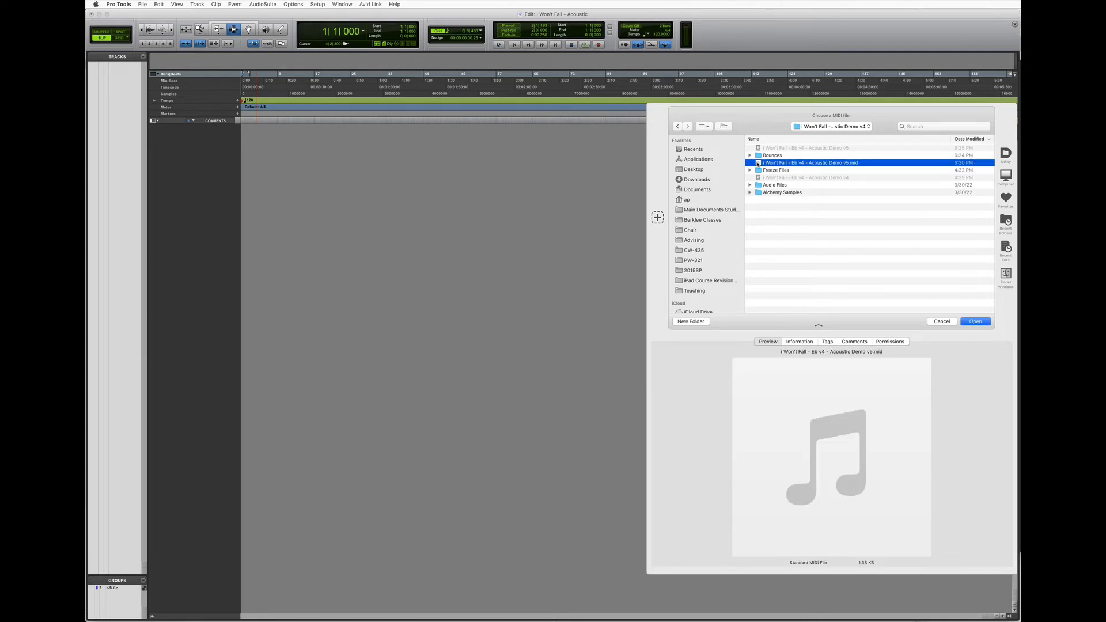
{"action": "left_click", "coordinate": [975, 321]}
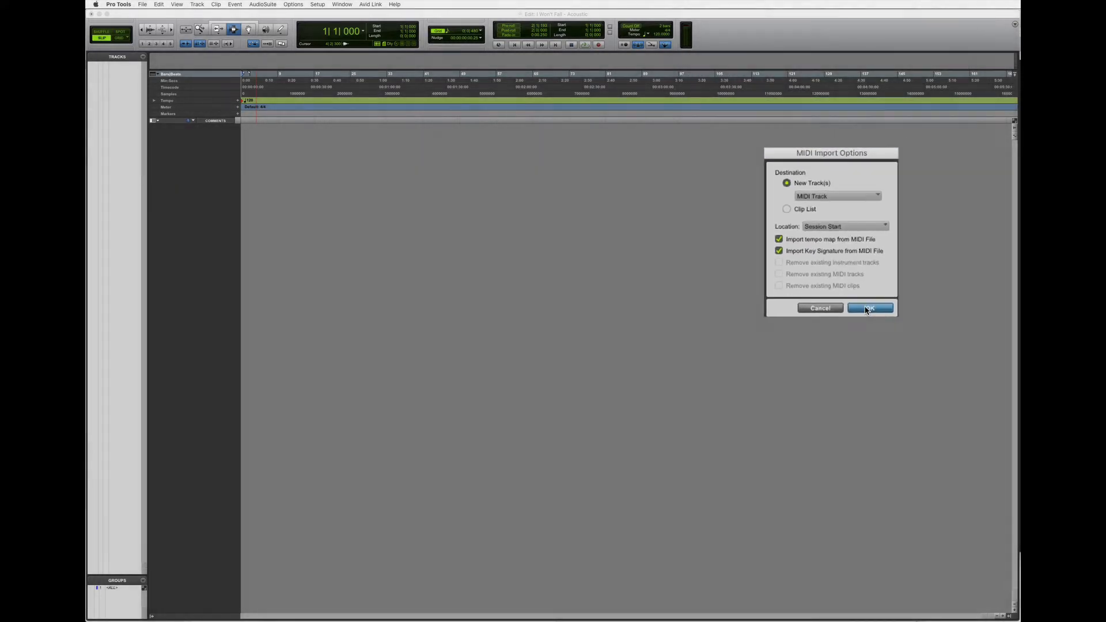
{"action": "left_click", "coordinate": [855, 284]}
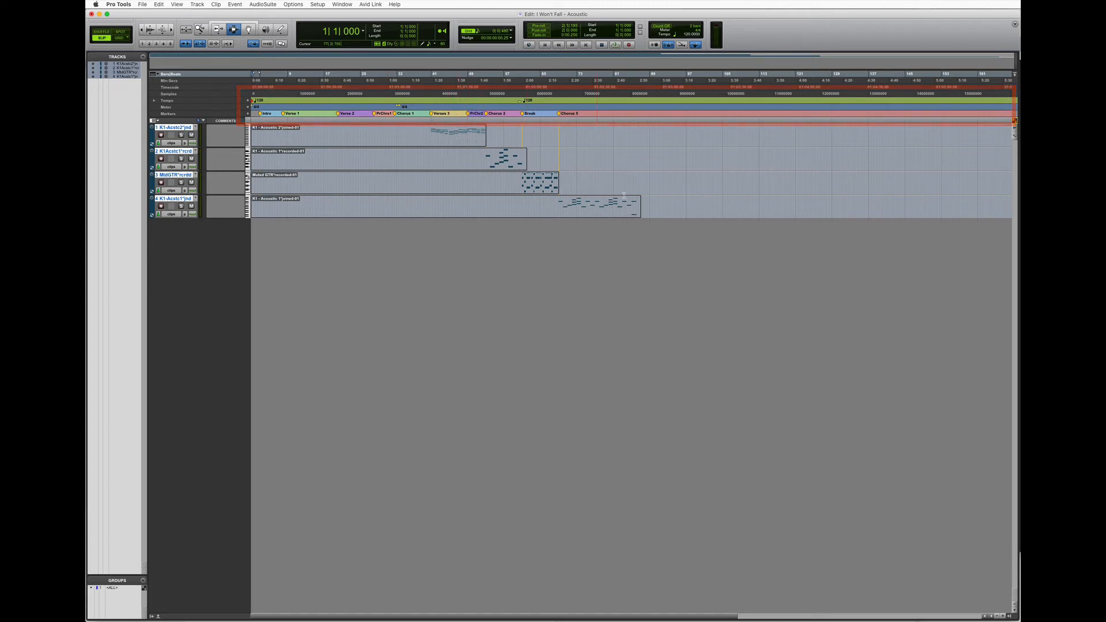
Delete all imported MIDI clips and the four MIDI tracks, and create a click track
{"action": "left_click_drag", "start_coordinate": [650, 202], "coordinate": [214, 141]}
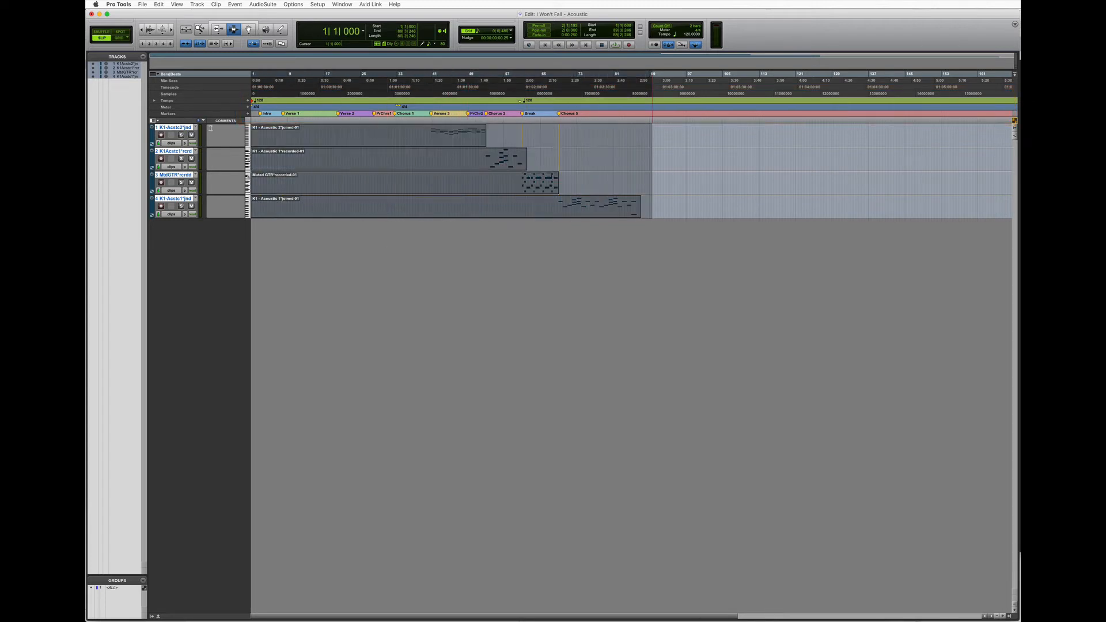
{"action": "key", "text": "Delete"}
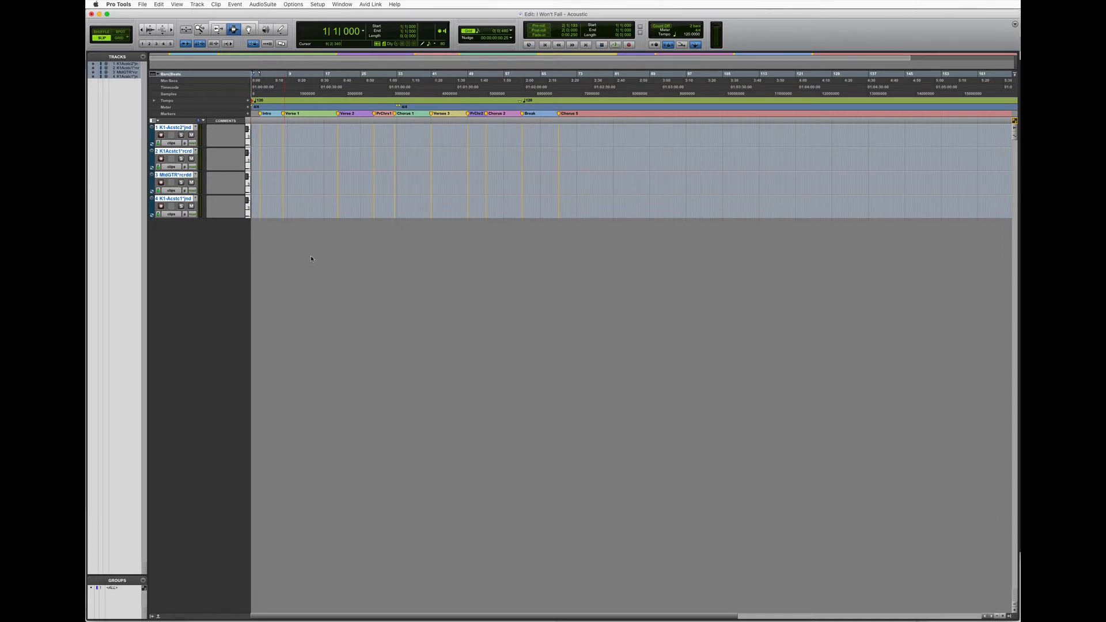
{"action": "right_click", "coordinate": [172, 127]}
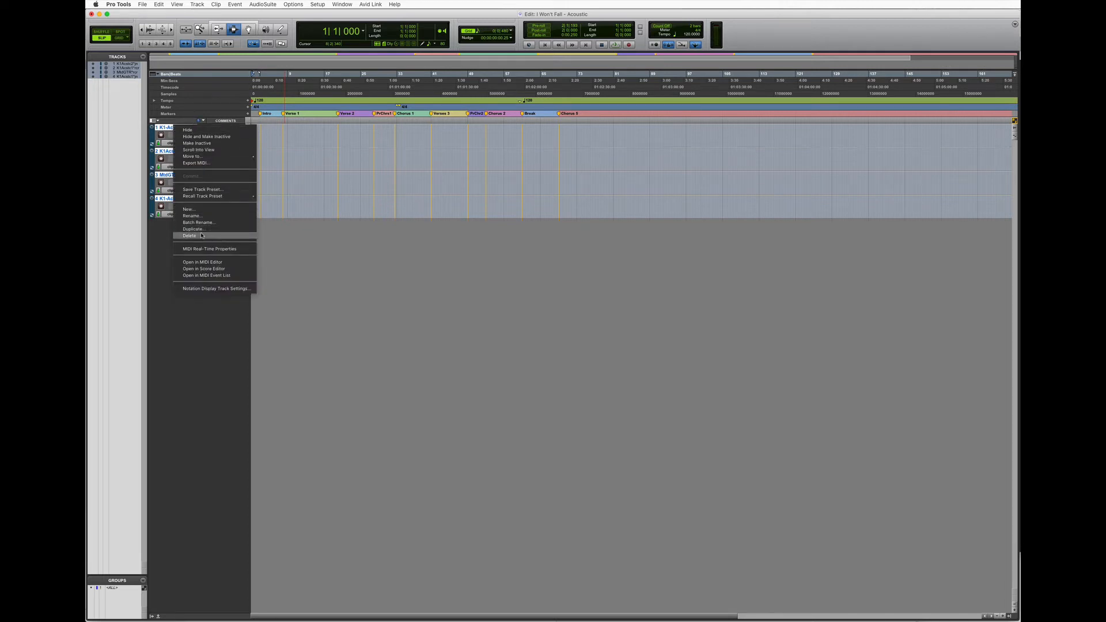
{"action": "left_click", "coordinate": [236, 235]}
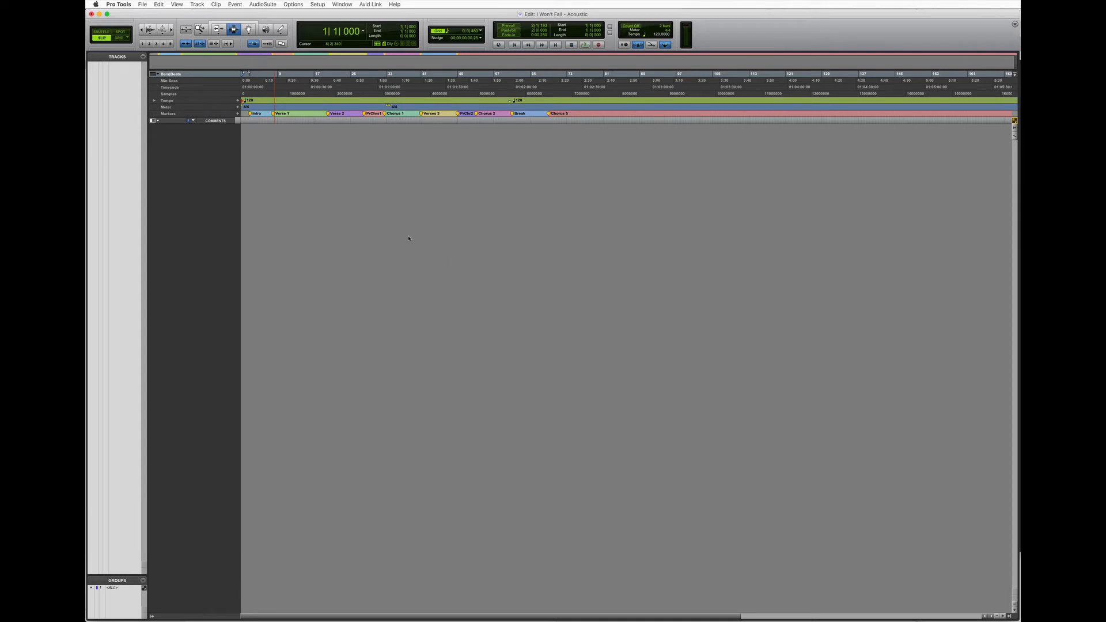
{"action": "left_click", "coordinate": [197, 5]}
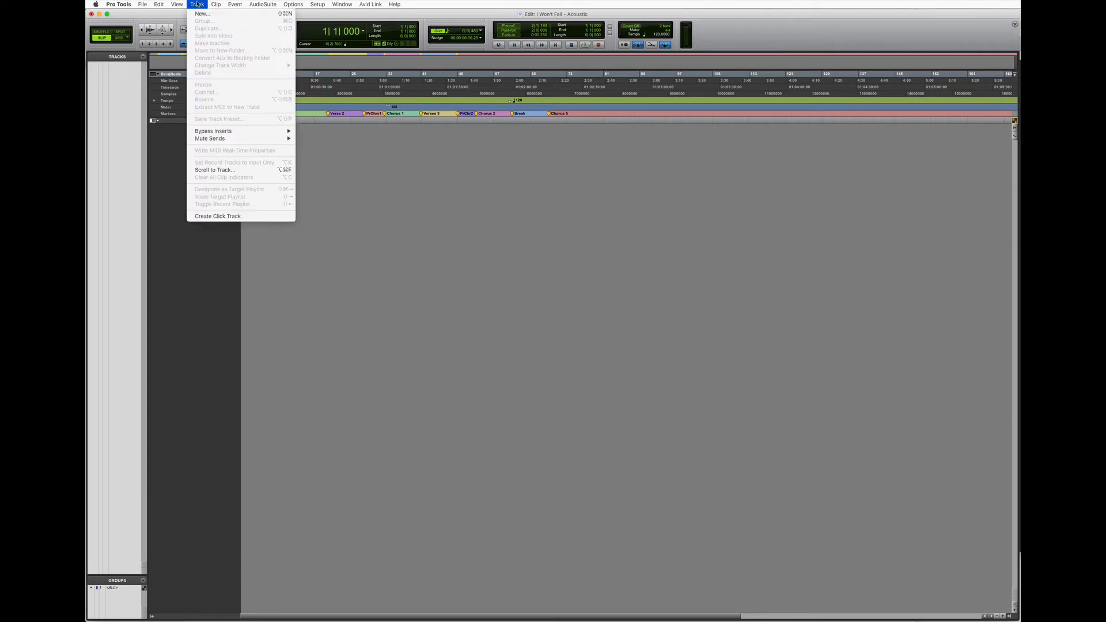
{"action": "left_click", "coordinate": [202, 216]}
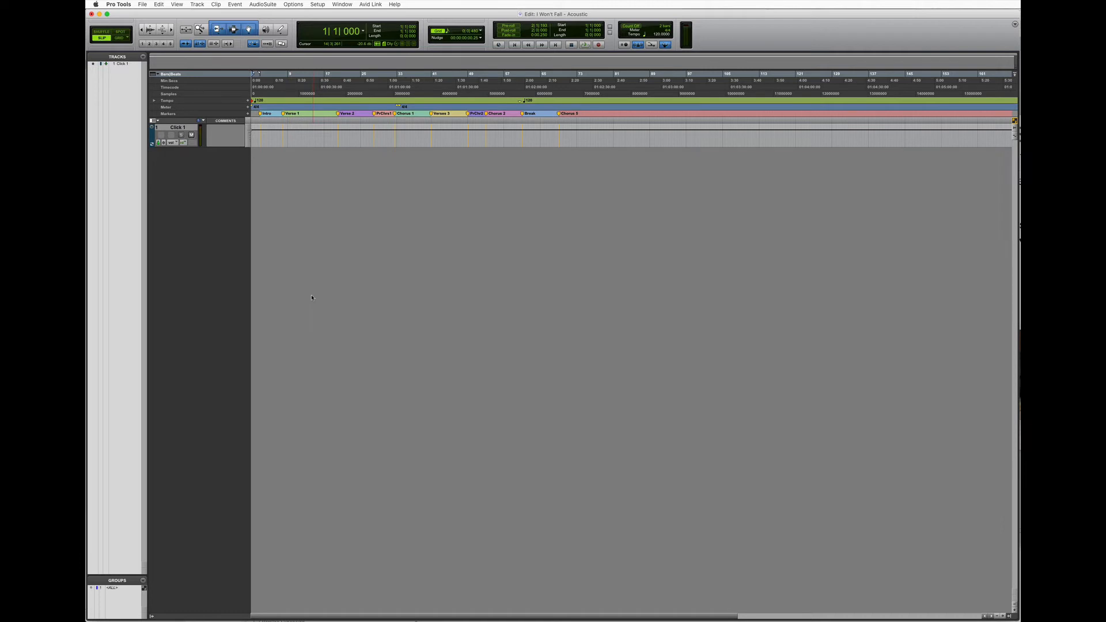
Set up an audio import that copies the click and all stem WAV files of "I Won't Fall - Eb v5" from the Bounces folder
{"action": "left_click", "coordinate": [142, 4]}
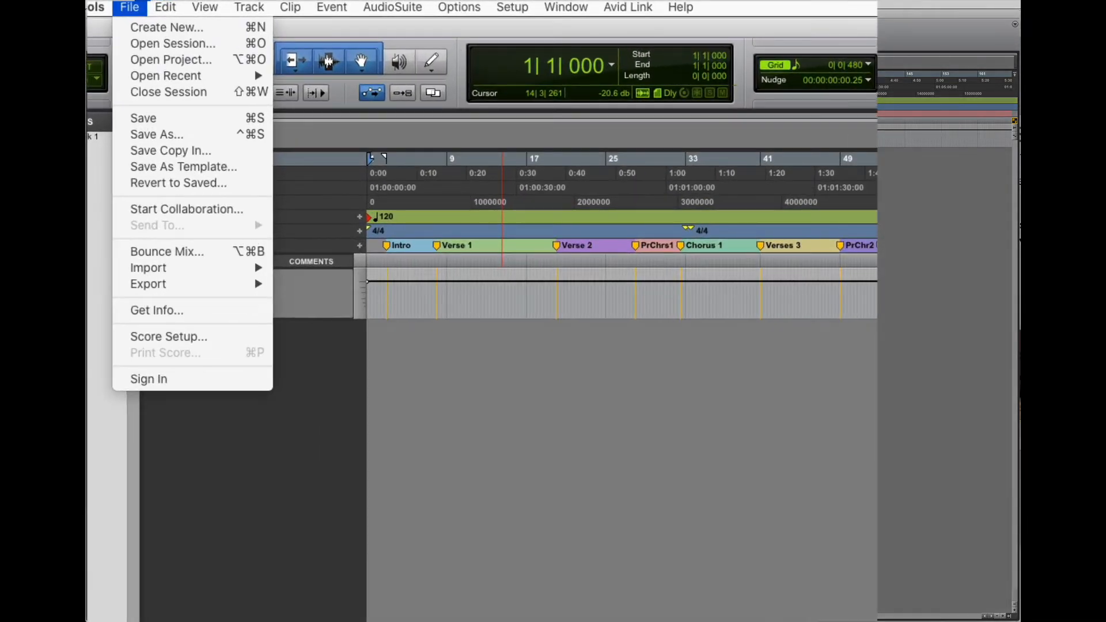
{"action": "mouse_move", "coordinate": [268, 268]}
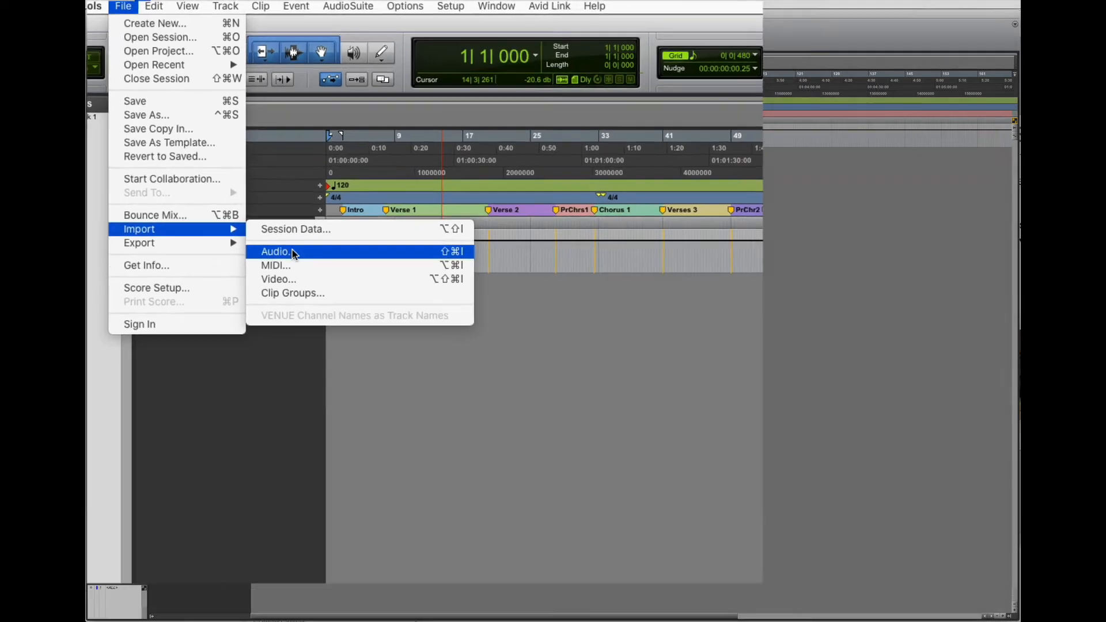
{"action": "left_click", "coordinate": [326, 294]}
{"action": "scroll", "coordinate": [815, 162], "scroll_direction": "down", "scroll_amount": 3}
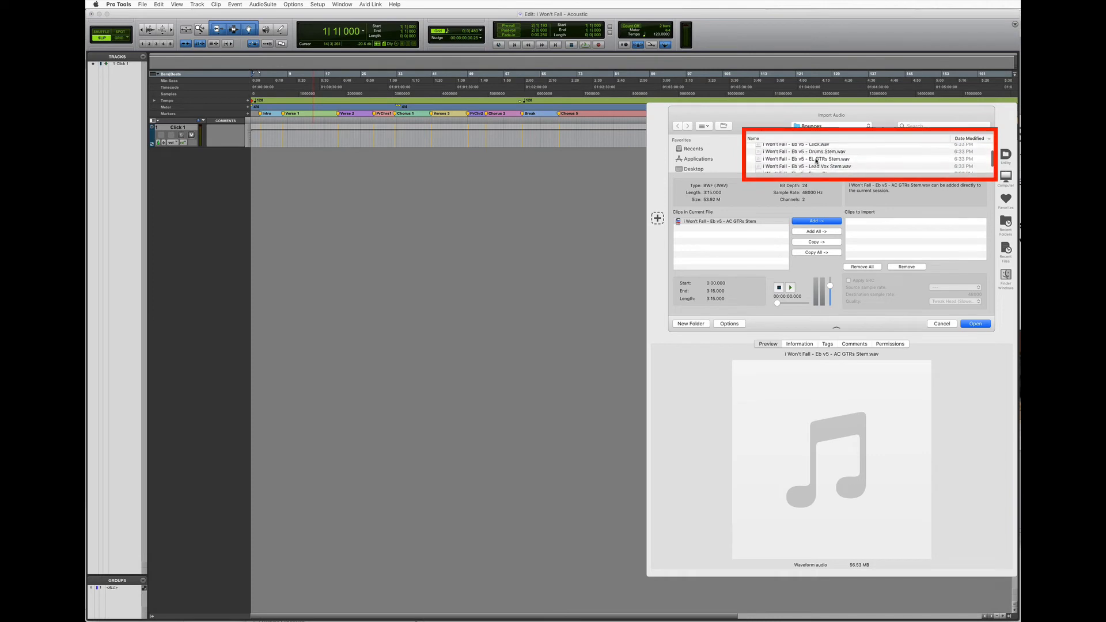
{"action": "left_click", "coordinate": [808, 154], "text": "shift"}
{"action": "scroll", "coordinate": [808, 154], "scroll_direction": "up", "scroll_amount": 3}
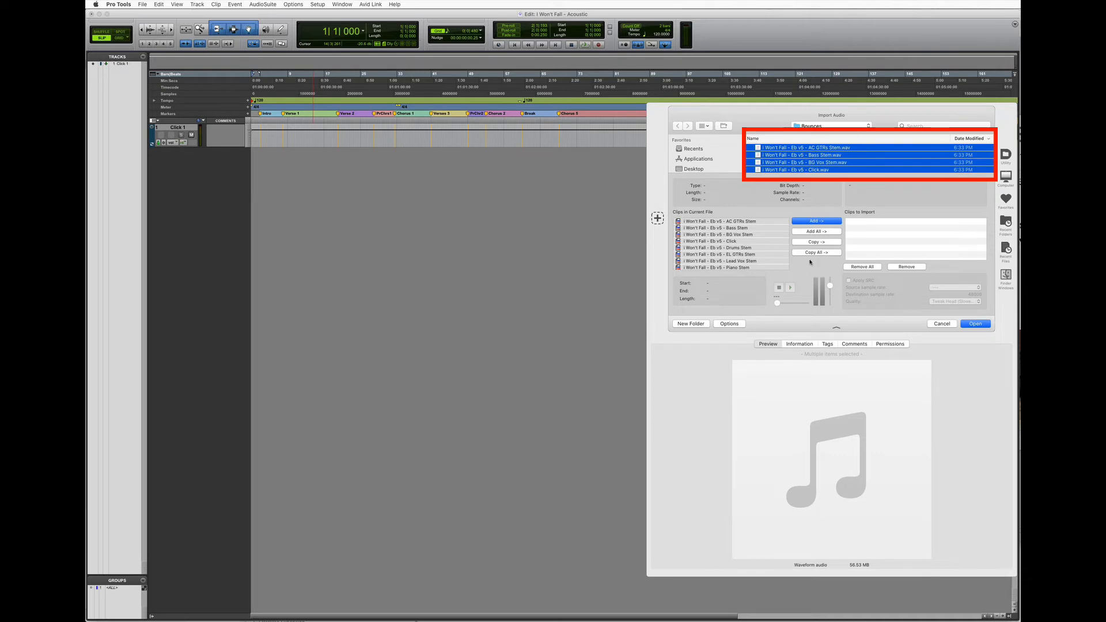
{"action": "left_click", "coordinate": [821, 253]}
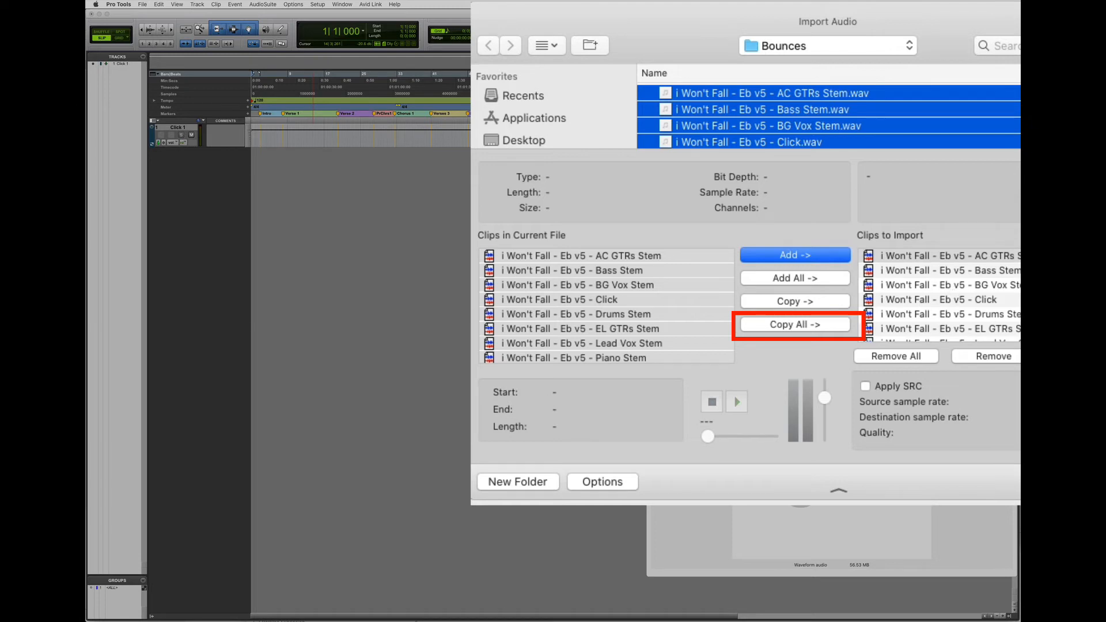
{"action": "left_click", "coordinate": [975, 323]}
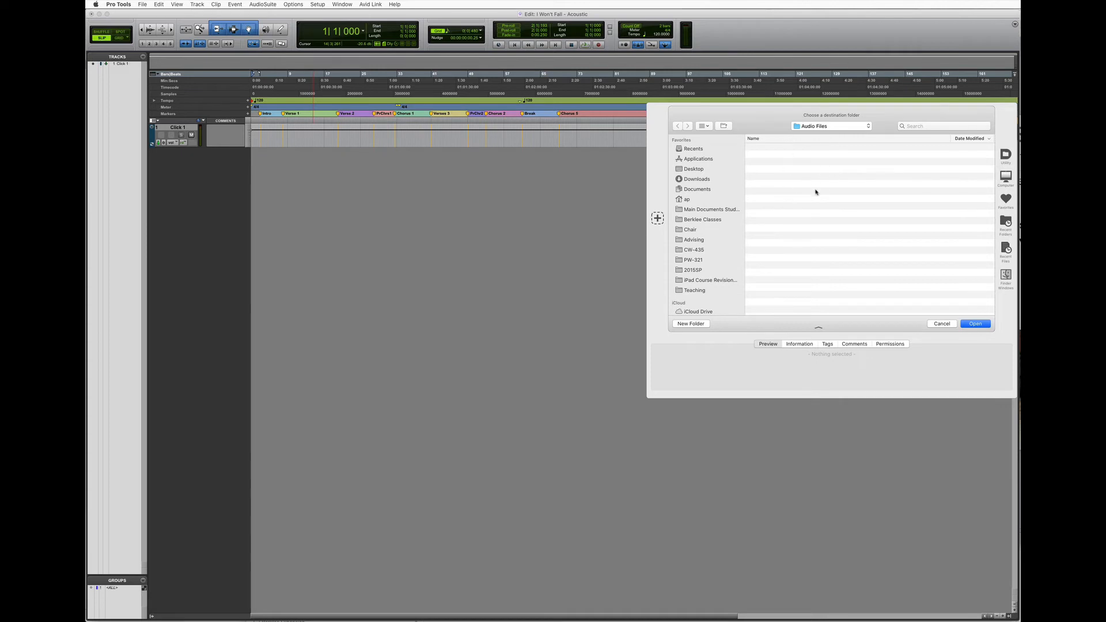
Copy the imported audio into the session's Audio Files folder and place it on new tracks at Session Start
{"action": "left_click", "coordinate": [830, 126]}
{"action": "mouse_move", "coordinate": [820, 135]}
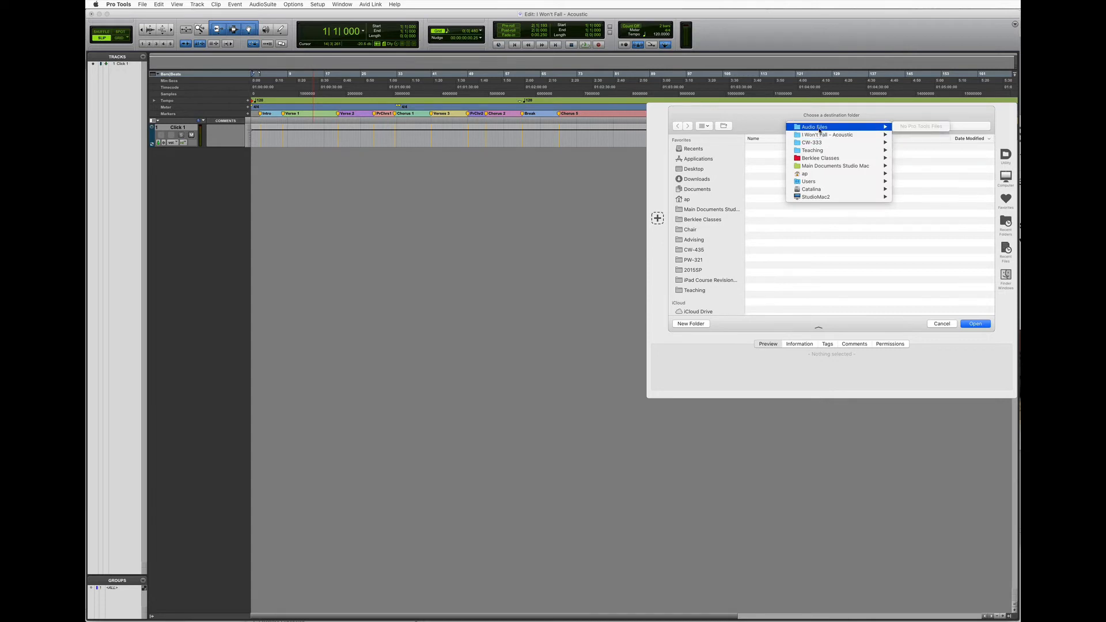
{"action": "left_click", "coordinate": [803, 214]}
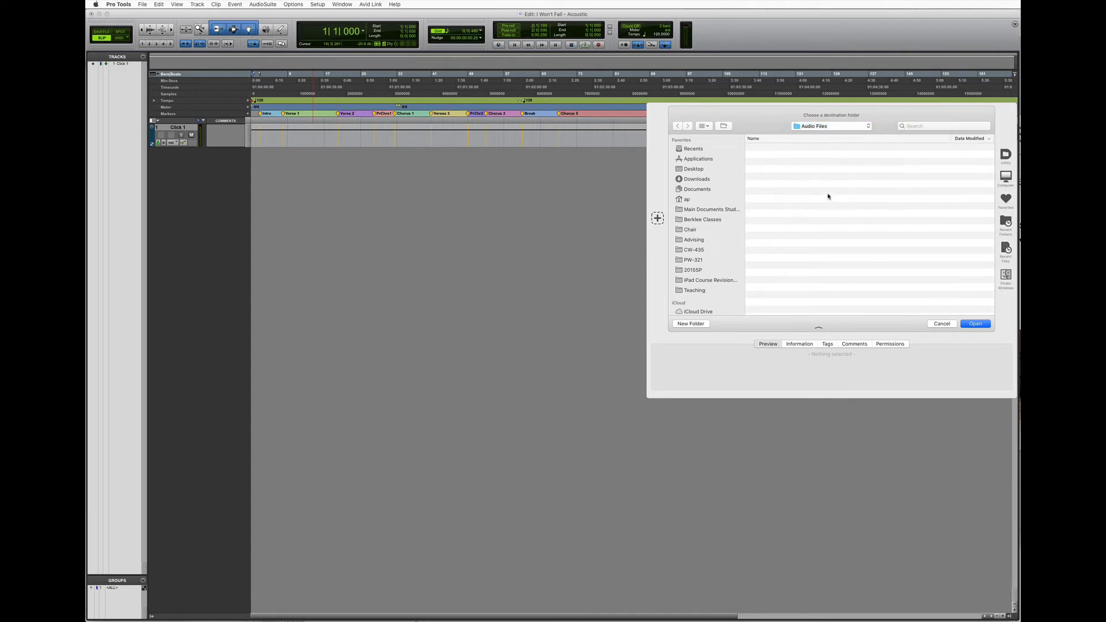
{"action": "left_click", "coordinate": [975, 324]}
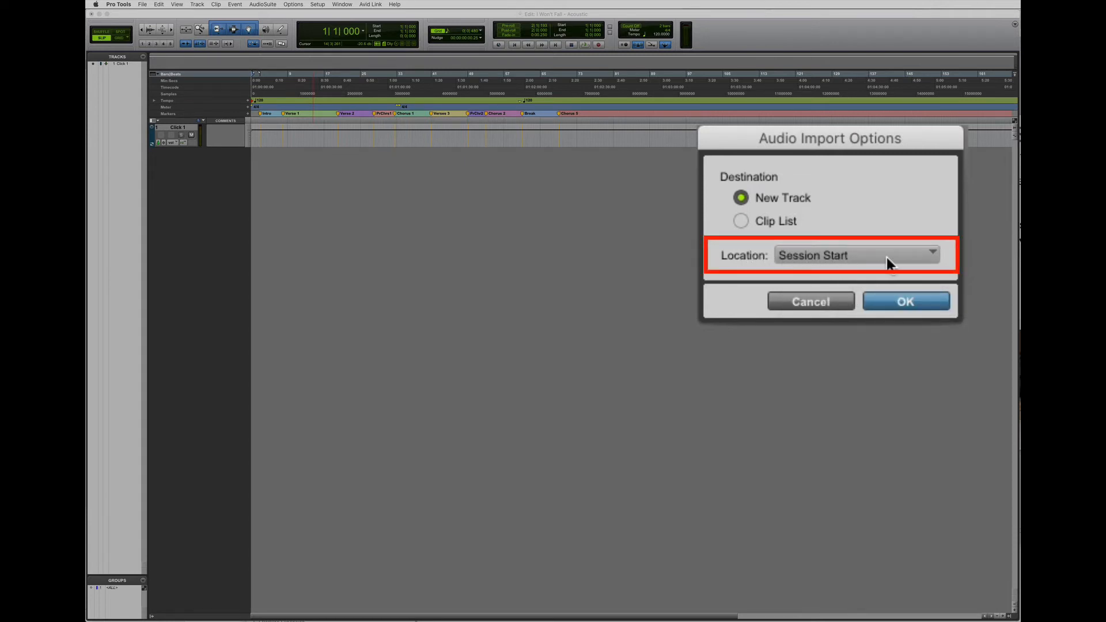
{"action": "left_click", "coordinate": [861, 264]}
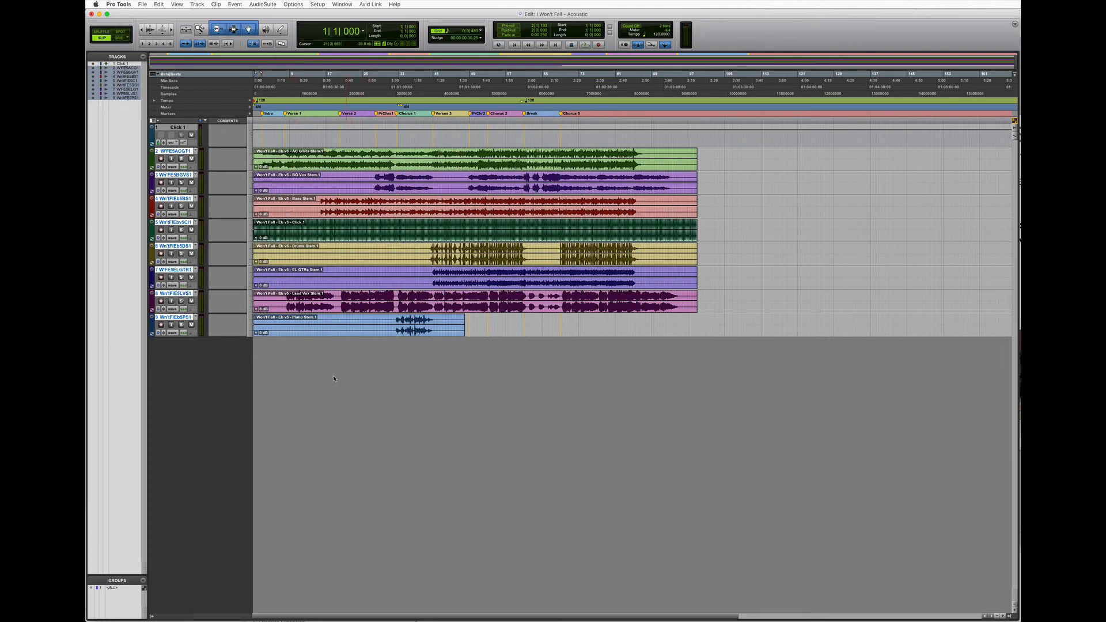
Play the imported stems with the click from bar 1 and again from around bar 26 to check their alignment
{"action": "key", "text": "space"}
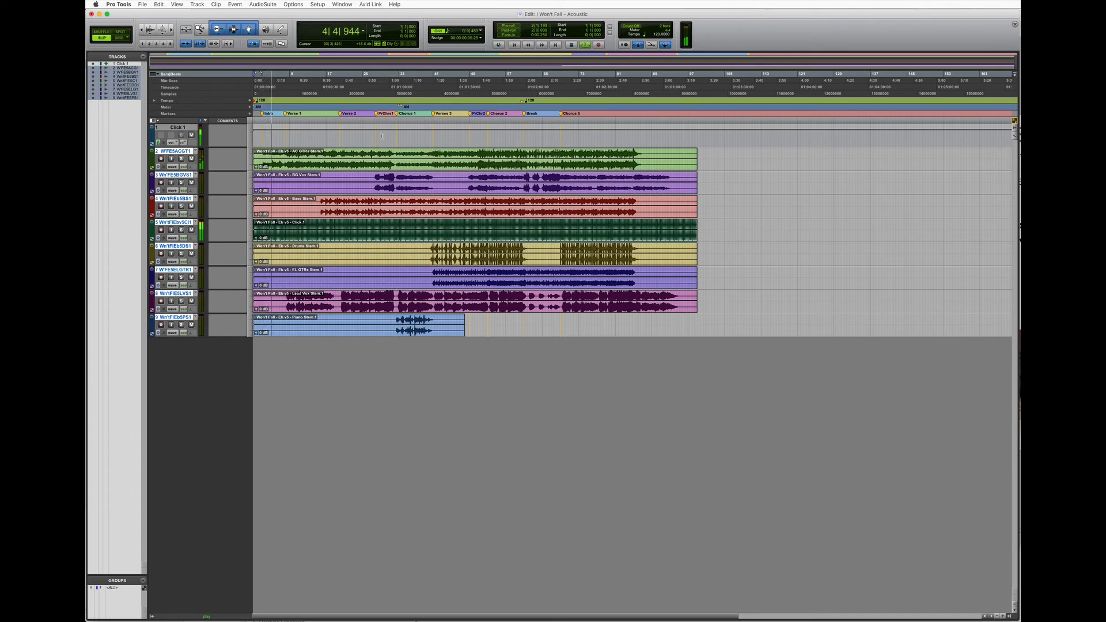
{"action": "left_click", "coordinate": [370, 110]}
{"action": "key", "text": "space"}
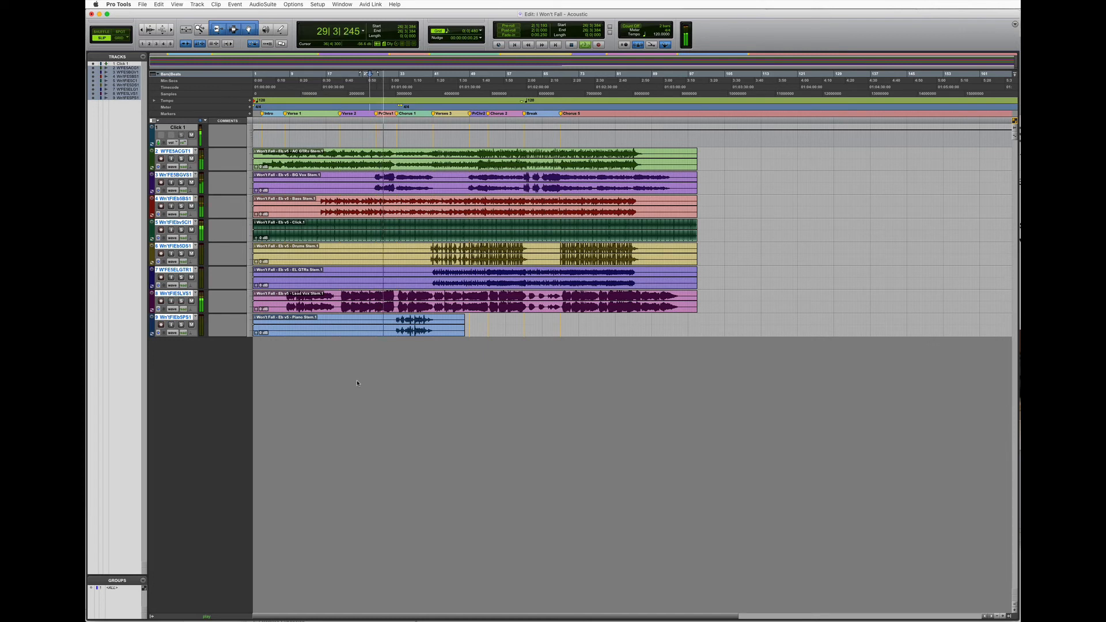
{"action": "key", "text": "space"}
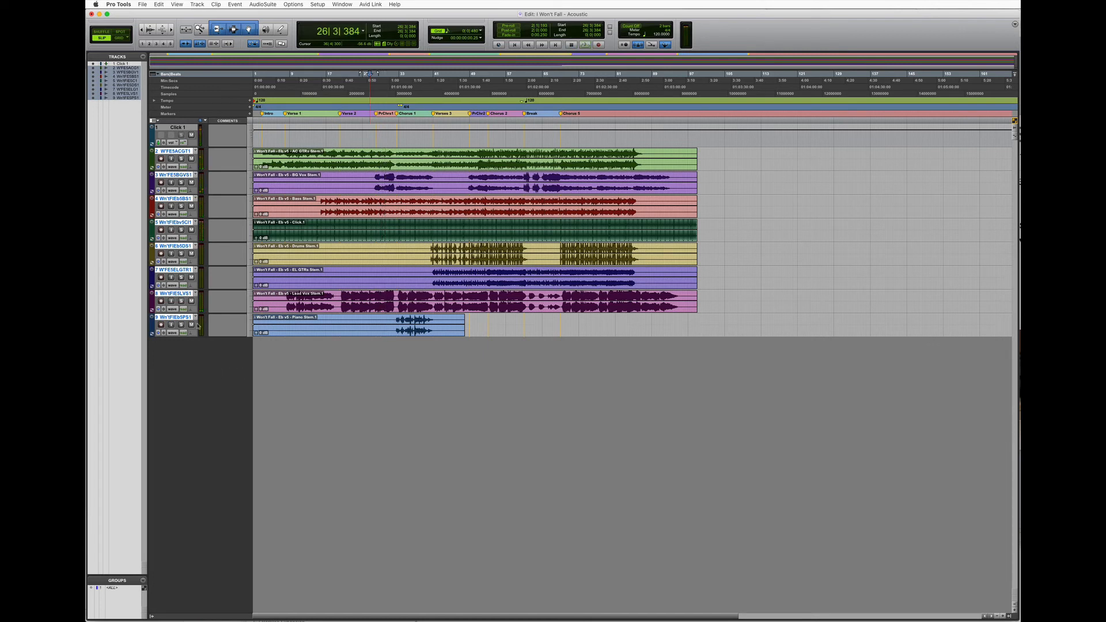
Move the imported click audio track directly below the Click 1 track and rename it "Click"
{"action": "left_click_drag", "start_coordinate": [177, 224], "coordinate": [175, 152]}
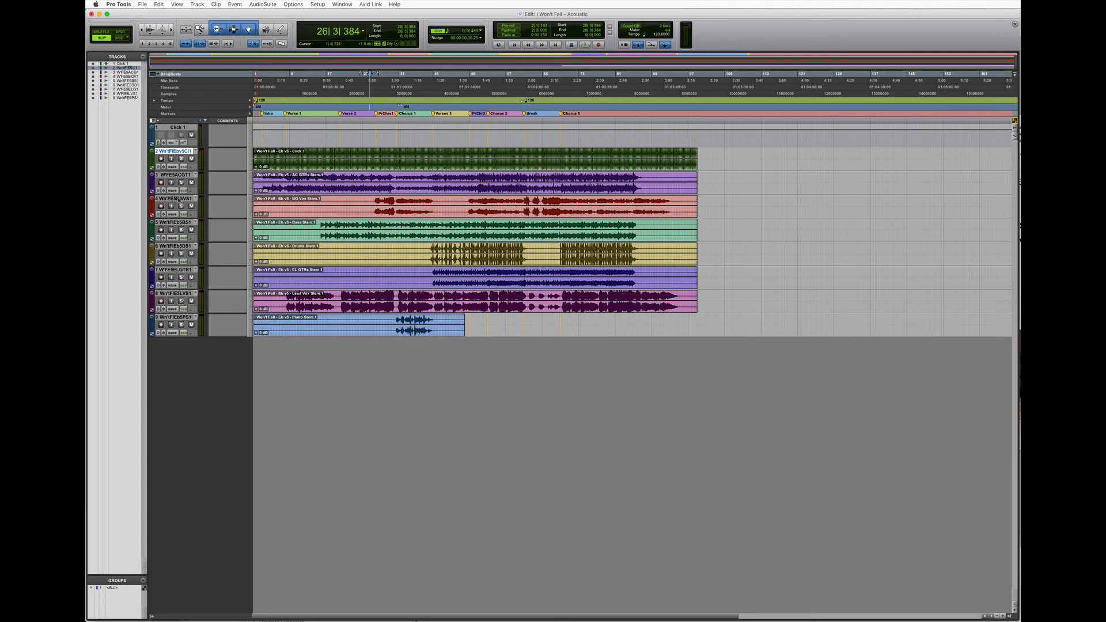
{"action": "double_click", "coordinate": [174, 151]}
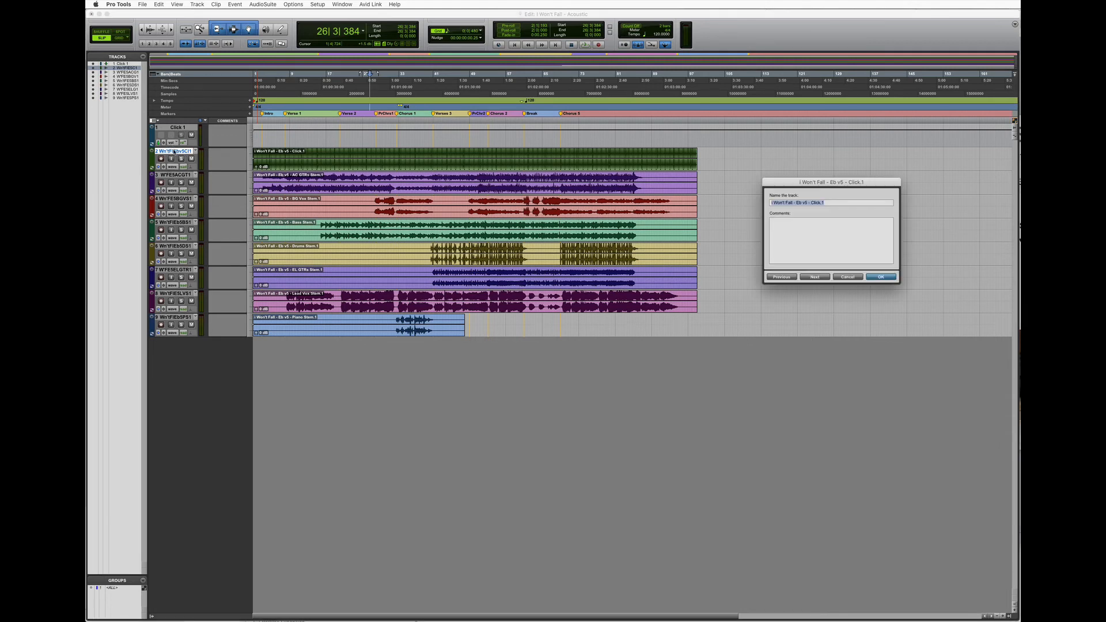
{"action": "type", "text": "Click"}
{"action": "key", "text": "super+Right"}
Shorten the names of the next three stem tracks to "AC GTRs Stem.1", "BG Vox Stem.1" and "Bass Stem.1"
{"action": "left_click_drag", "start_coordinate": [810, 203], "coordinate": [776, 203]}
{"action": "key", "text": "BackSpace"}
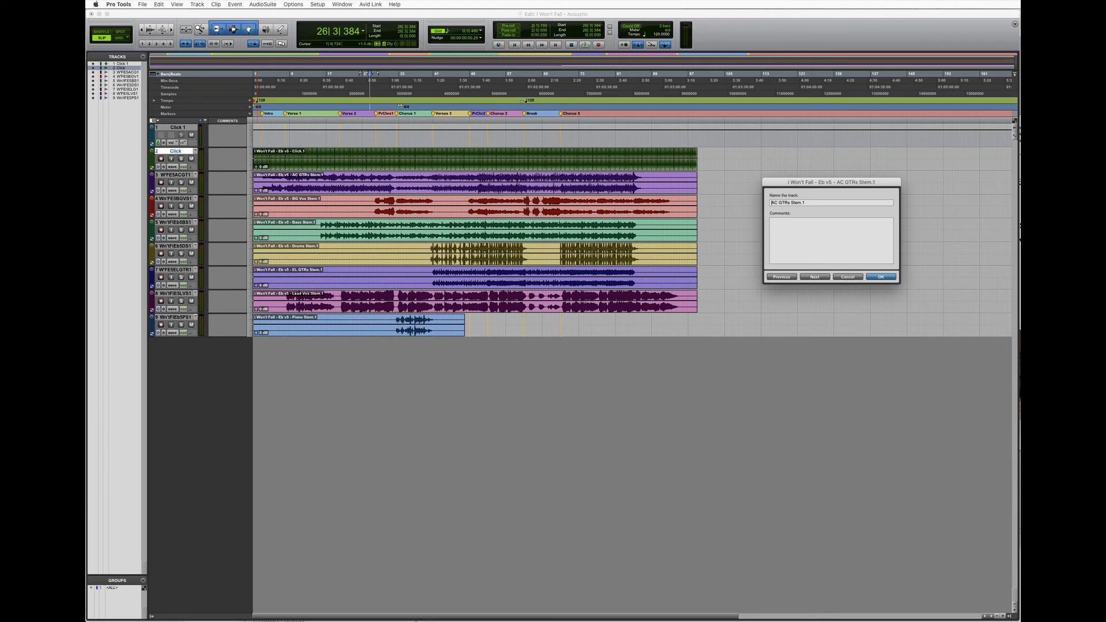
{"action": "key", "text": "super+Right"}
{"action": "left_click_drag", "start_coordinate": [811, 203], "coordinate": [770, 202]}
{"action": "key", "text": "BackSpace"}
{"action": "key", "text": "super+Right"}
{"action": "left_click_drag", "start_coordinate": [811, 203], "coordinate": [761, 202]}
{"action": "key", "text": "BackSpace"}
{"action": "left_click", "coordinate": [814, 277]}
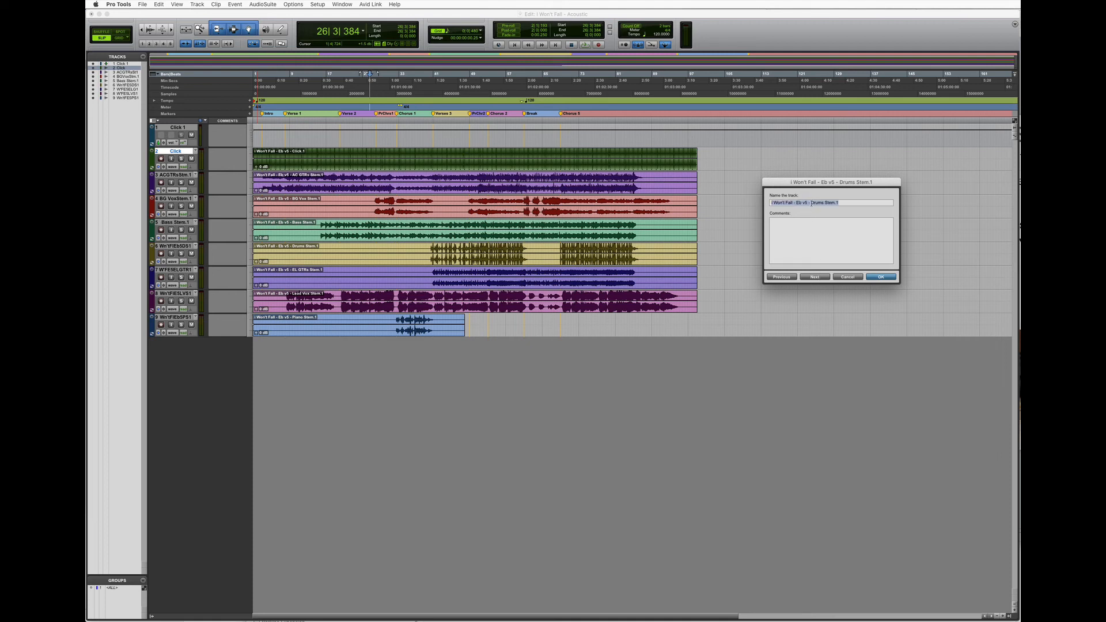
Remove the song prefix from the remaining track names, leaving "Drums Stem.1", "EL GTRs Stem.1", "Lead Vox Stem.1" and "Piano Stem.1"
{"action": "left_click_drag", "start_coordinate": [811, 203], "coordinate": [761, 202]}
{"action": "key", "text": "BackSpace"}
{"action": "left_click", "coordinate": [814, 277]}
{"action": "left_click_drag", "start_coordinate": [812, 203], "coordinate": [763, 203]}
{"action": "key", "text": "BackSpace"}
{"action": "key", "text": "super+Right"}
{"action": "left_click_drag", "start_coordinate": [811, 203], "coordinate": [765, 203]}
{"action": "key", "text": "BackSpace"}
{"action": "key", "text": "super+Right"}
{"action": "left_click_drag", "start_coordinate": [810, 202], "coordinate": [760, 202]}
{"action": "key", "text": "BackSpace"}
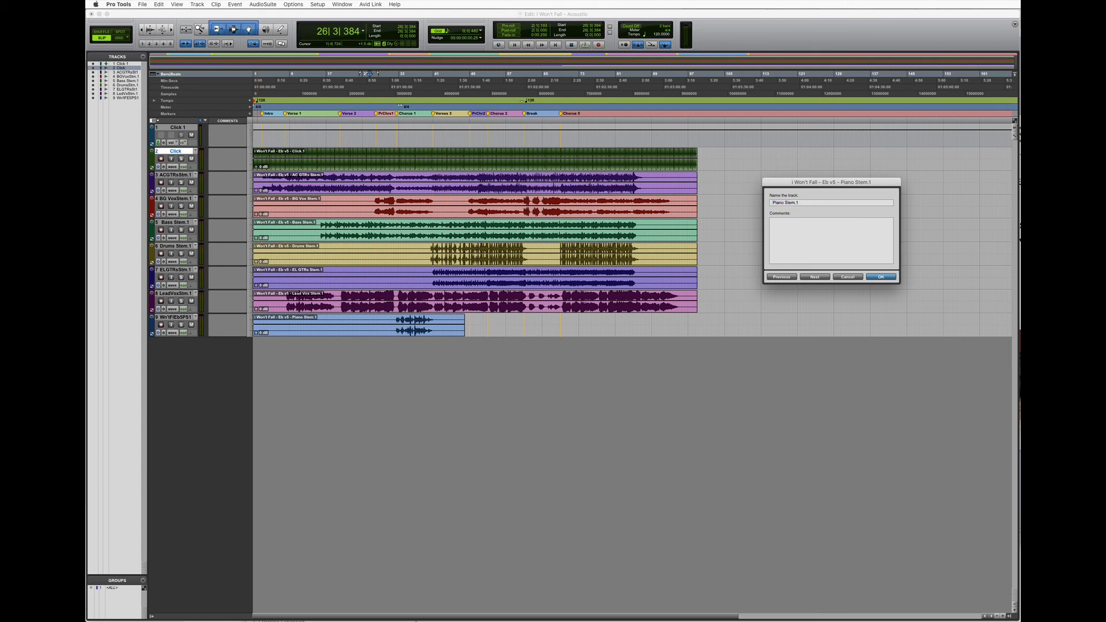
{"action": "key", "text": "super+Right"}
{"action": "left_click", "coordinate": [881, 276]}
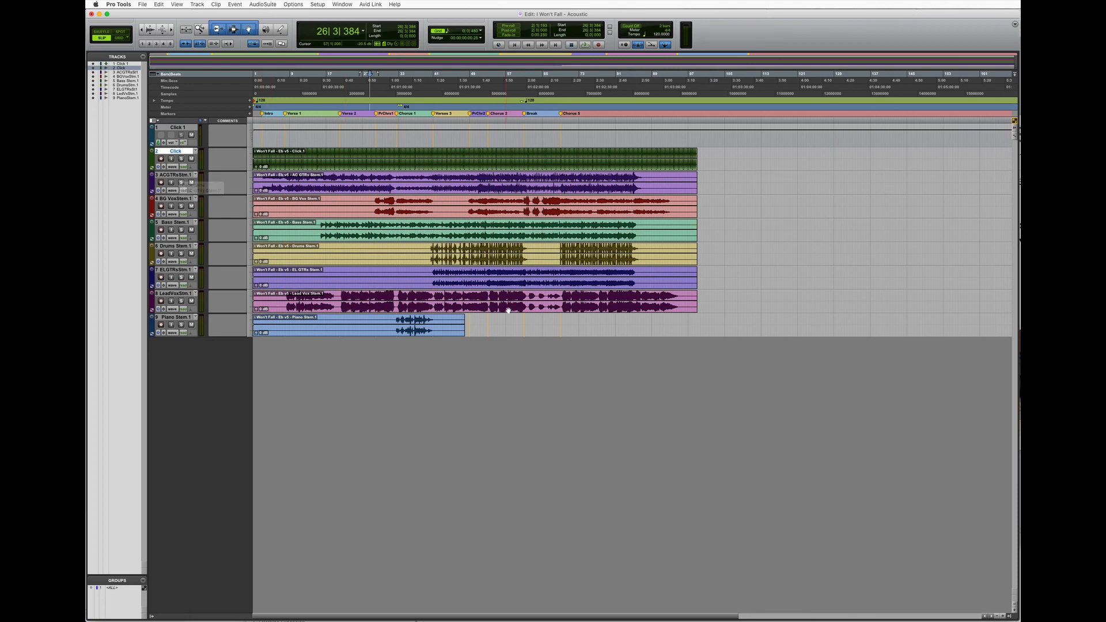
Review the tracks in the Mix window, and inspect the session folder with its audio files in Finder before returning to Pro Tools
{"action": "key", "text": "super+equal"}
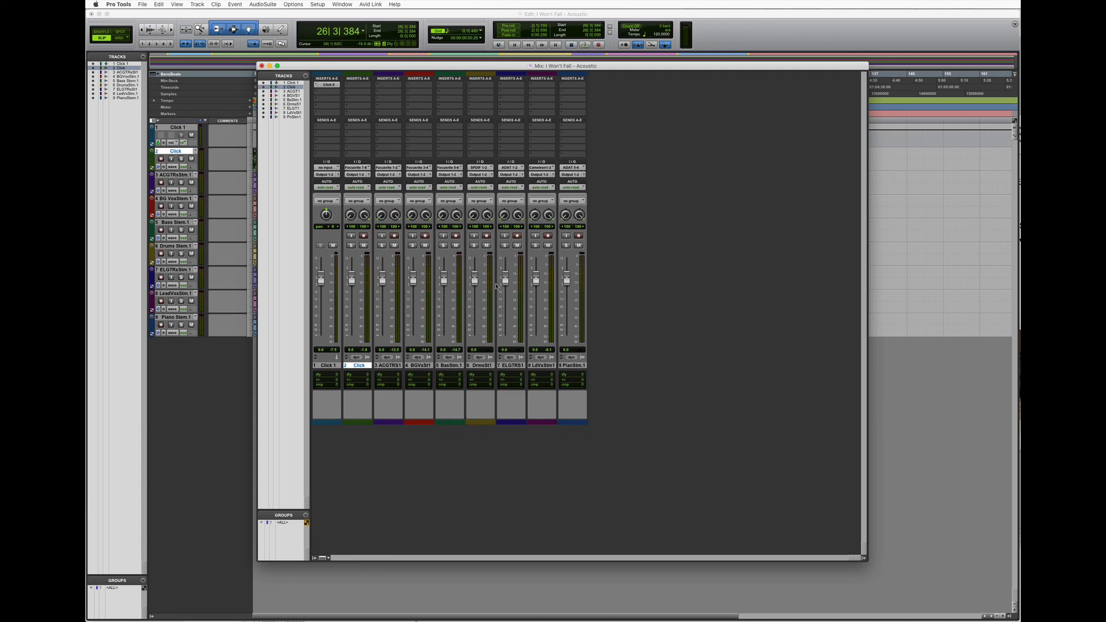
{"action": "key", "text": "super+equal"}
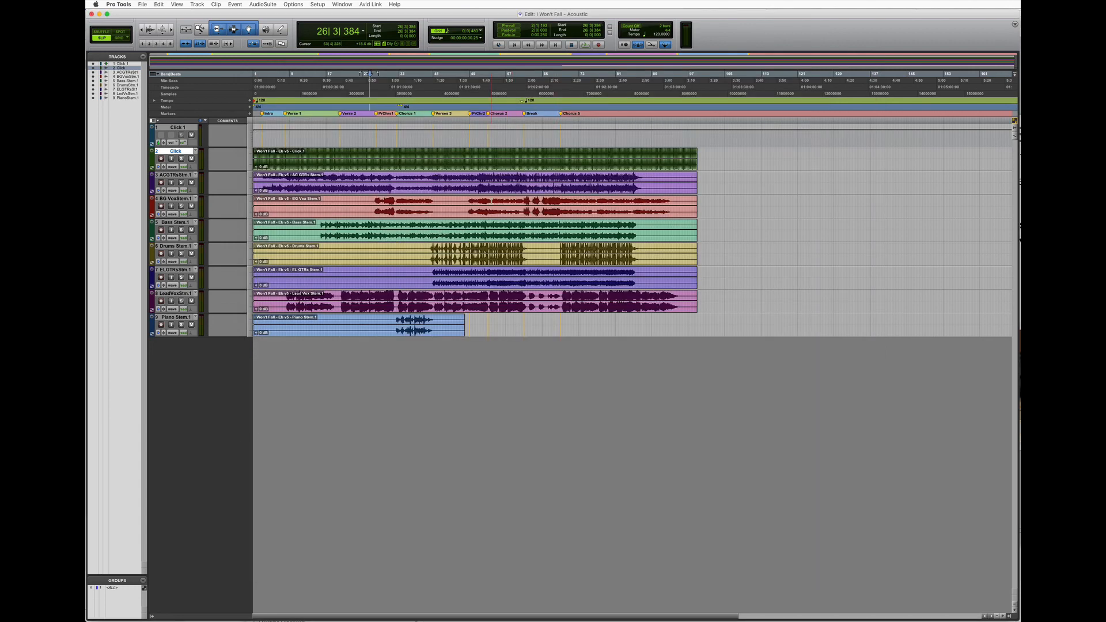
{"action": "left_click", "coordinate": [552, 15], "text": "super"}
{"action": "left_click", "coordinate": [541, 23]}
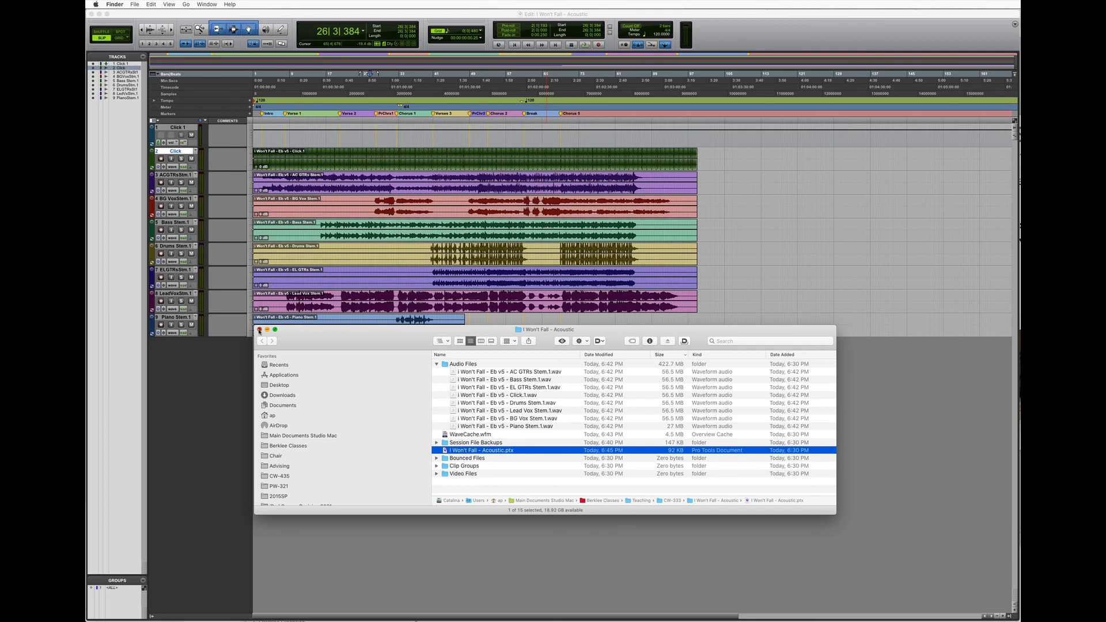
{"action": "left_click", "coordinate": [258, 331]}
{"action": "left_click", "coordinate": [765, 185]}
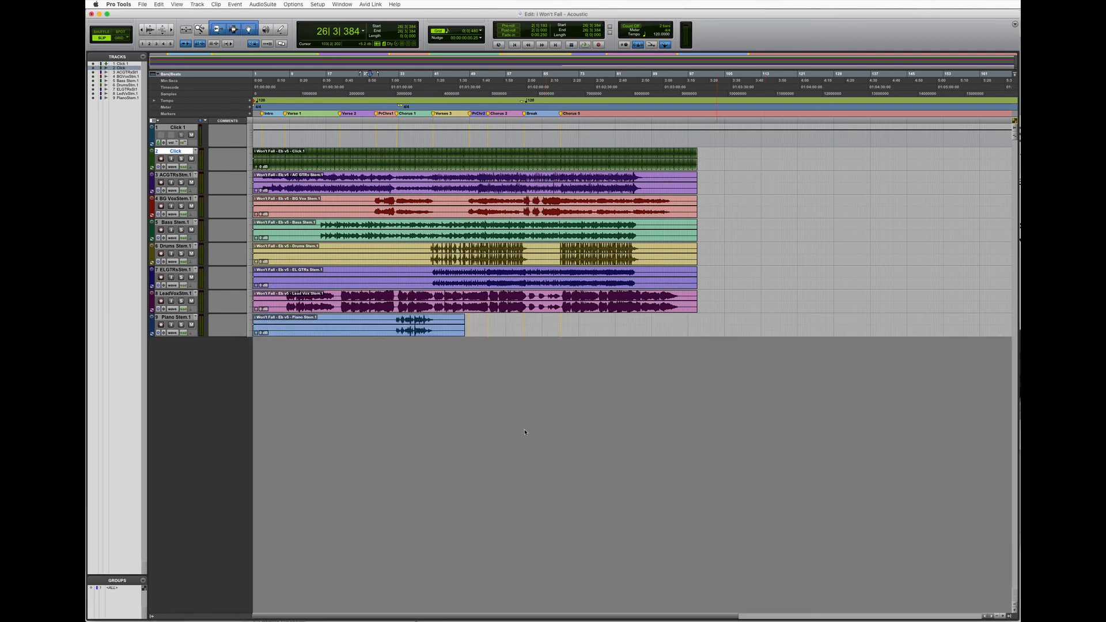